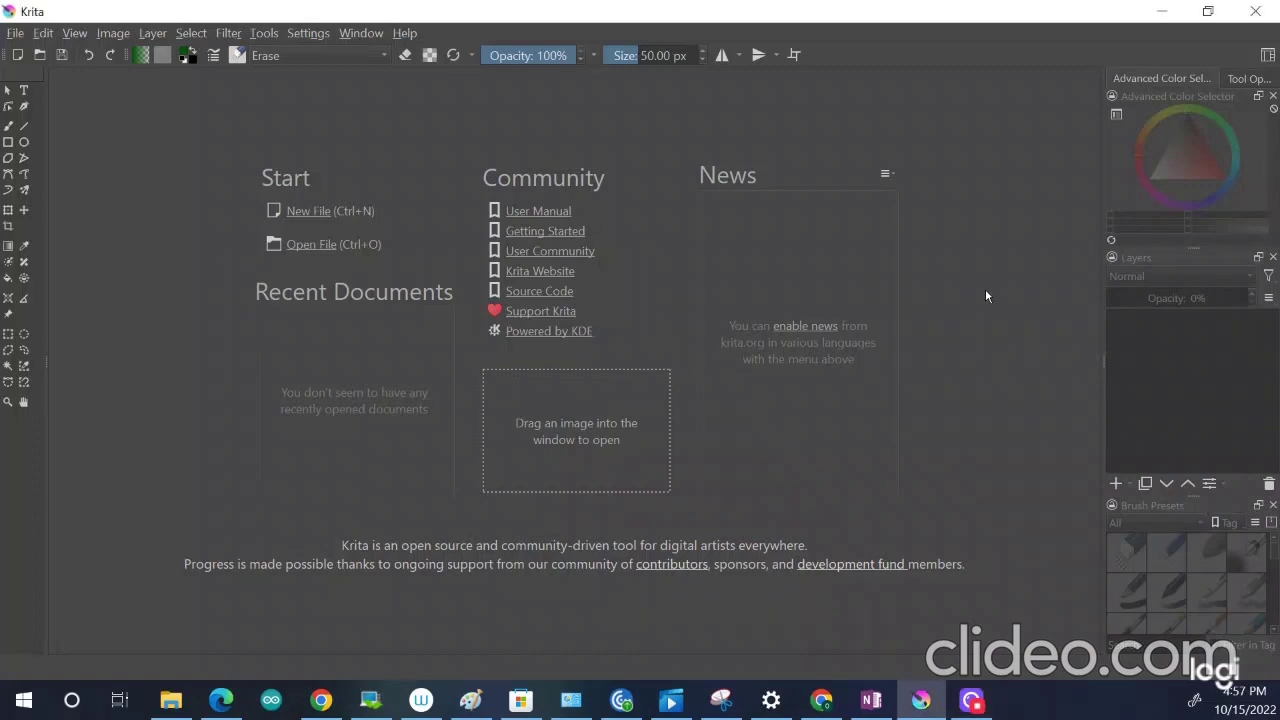
# Step: Restore and re-maximize the Krita window, then start a new document from the Start screen
pyautogui.click(1208, 11)
pyautogui.click(1139, 36)
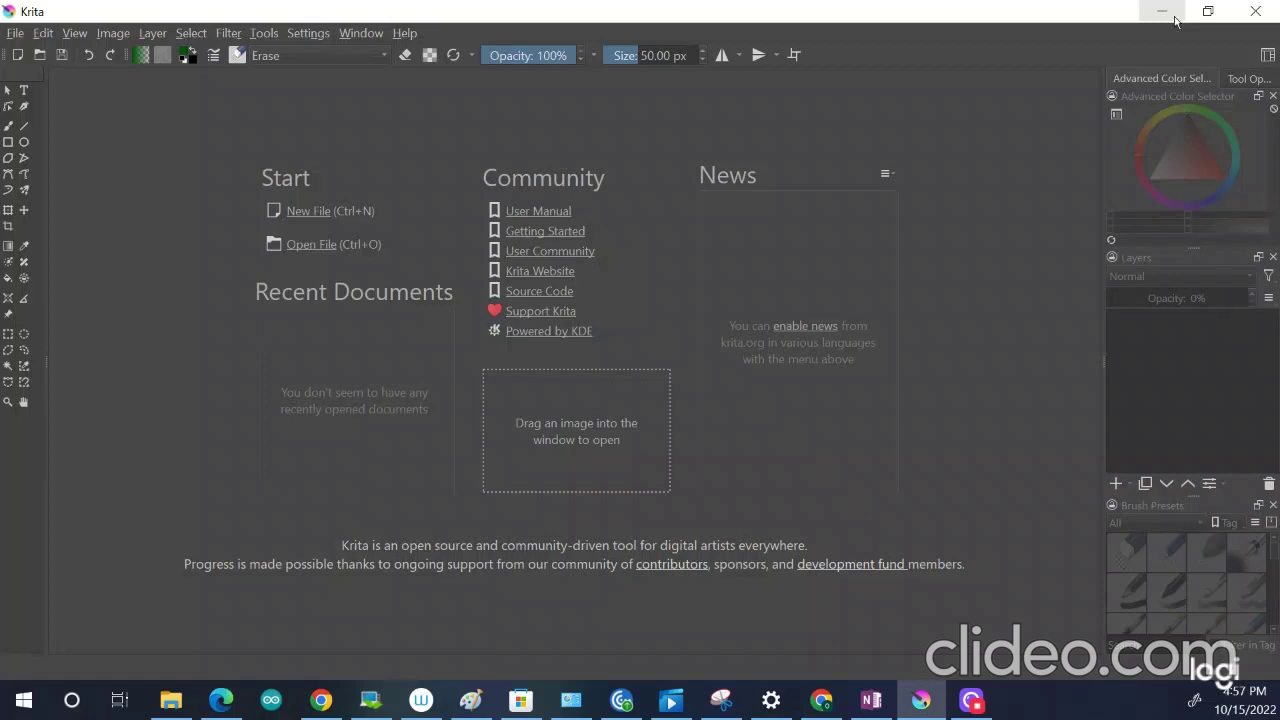
pyautogui.click(318, 214)
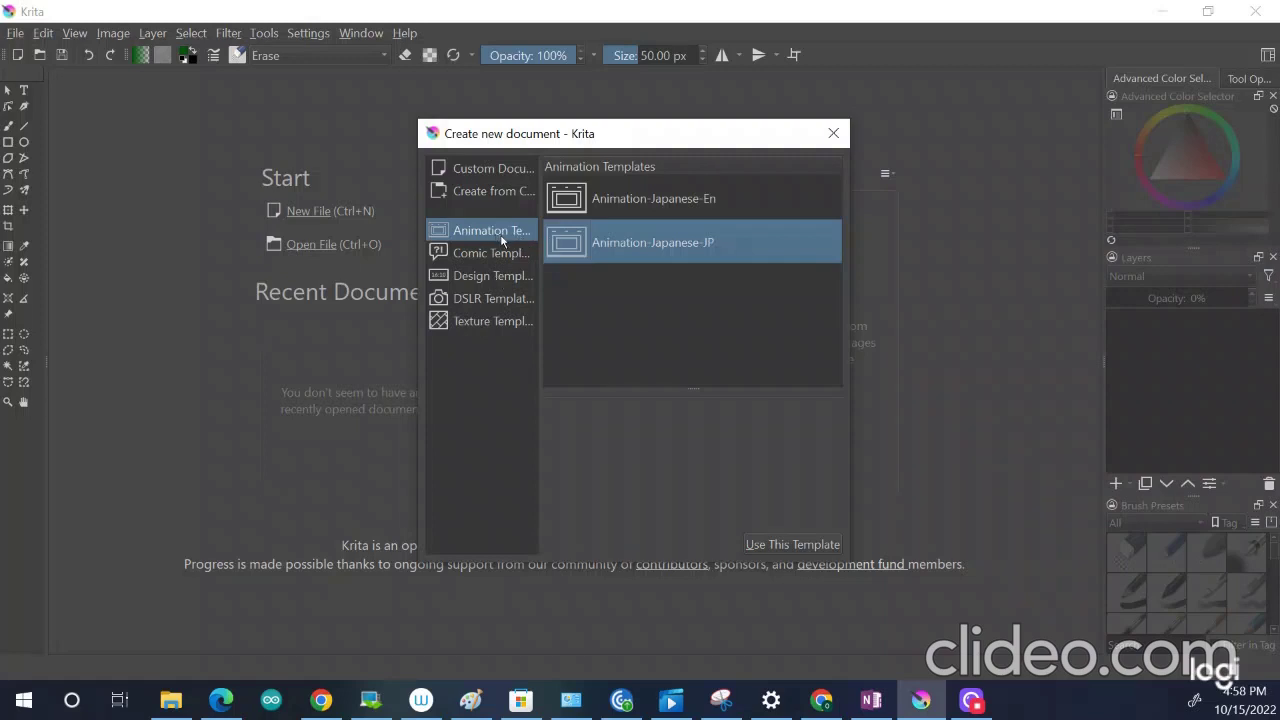
# Step: Highlight Animation-Japanese-En, then settle on the Animation-Japanese-JP template
pyautogui.click(669, 202)
pyautogui.click(680, 244)
# Step: Create the document from the template and test the eraser with dabs on the canvas
pyautogui.click(790, 544)
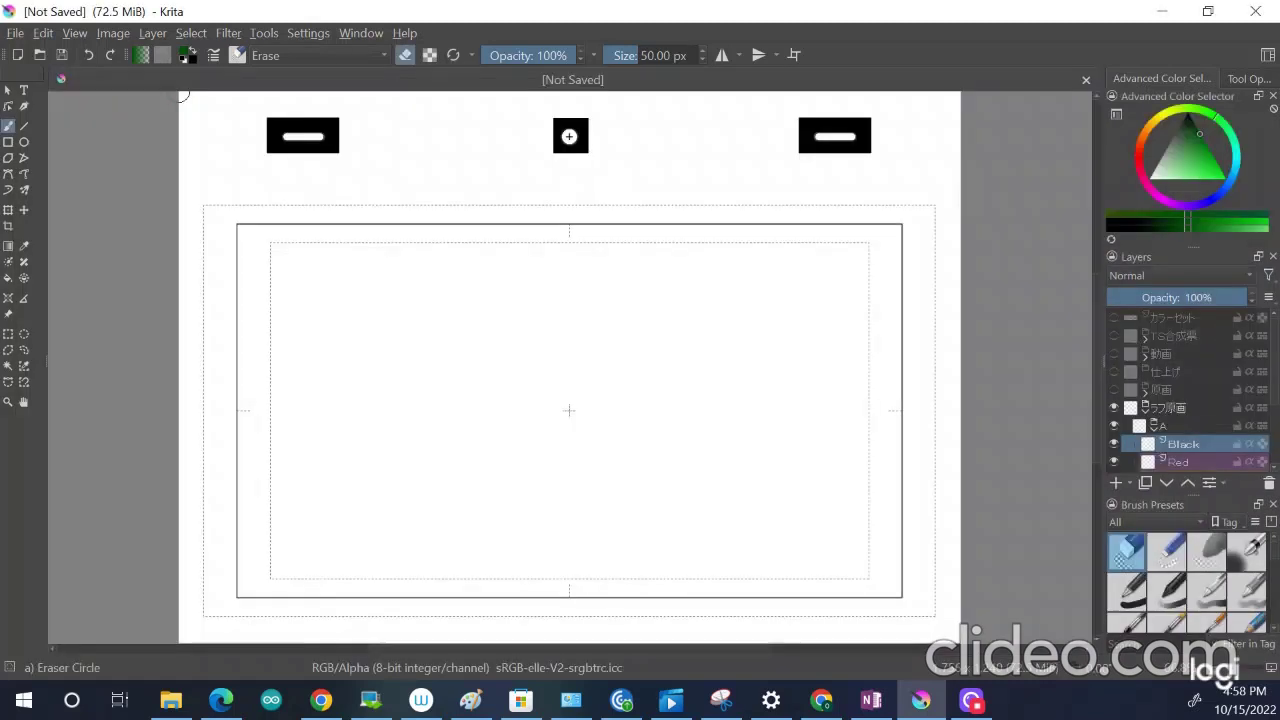
pyautogui.click(569, 136)
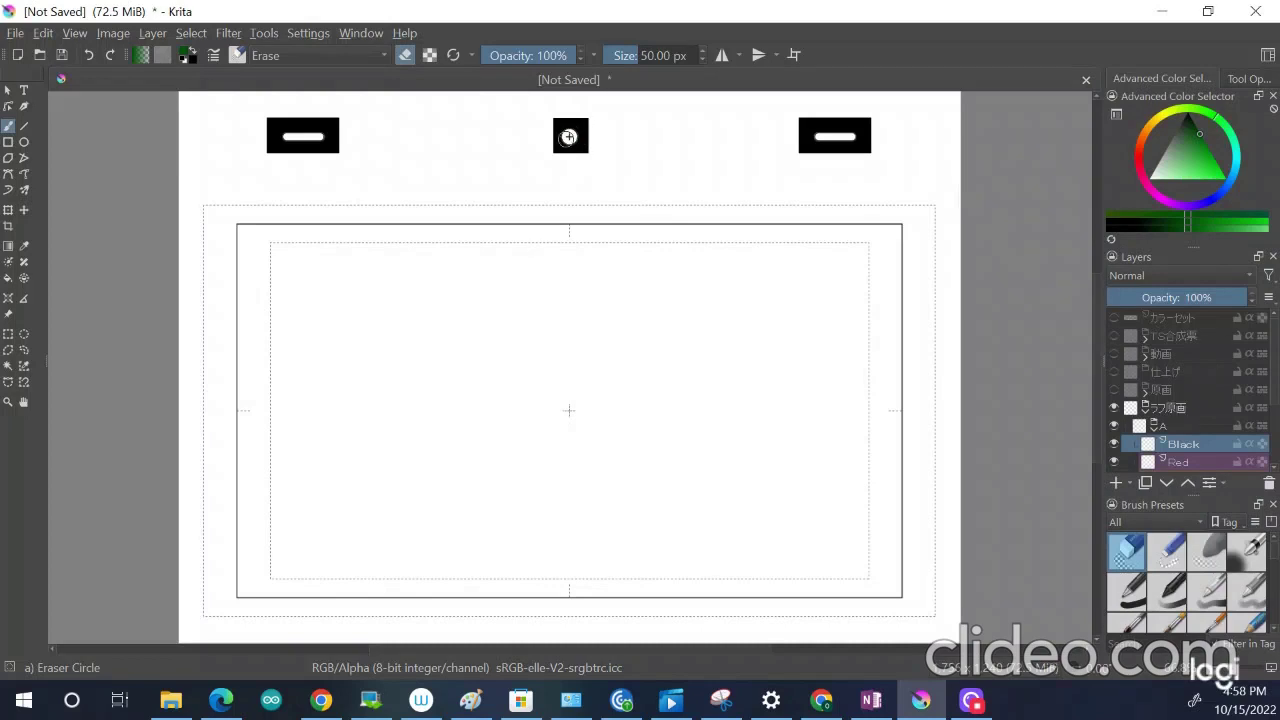
pyautogui.moveTo(824, 136); pyautogui.dragTo(834, 149)
# Step: Cycle the painting colour from dark through green to a blue shade
pyautogui.click(1124, 228)
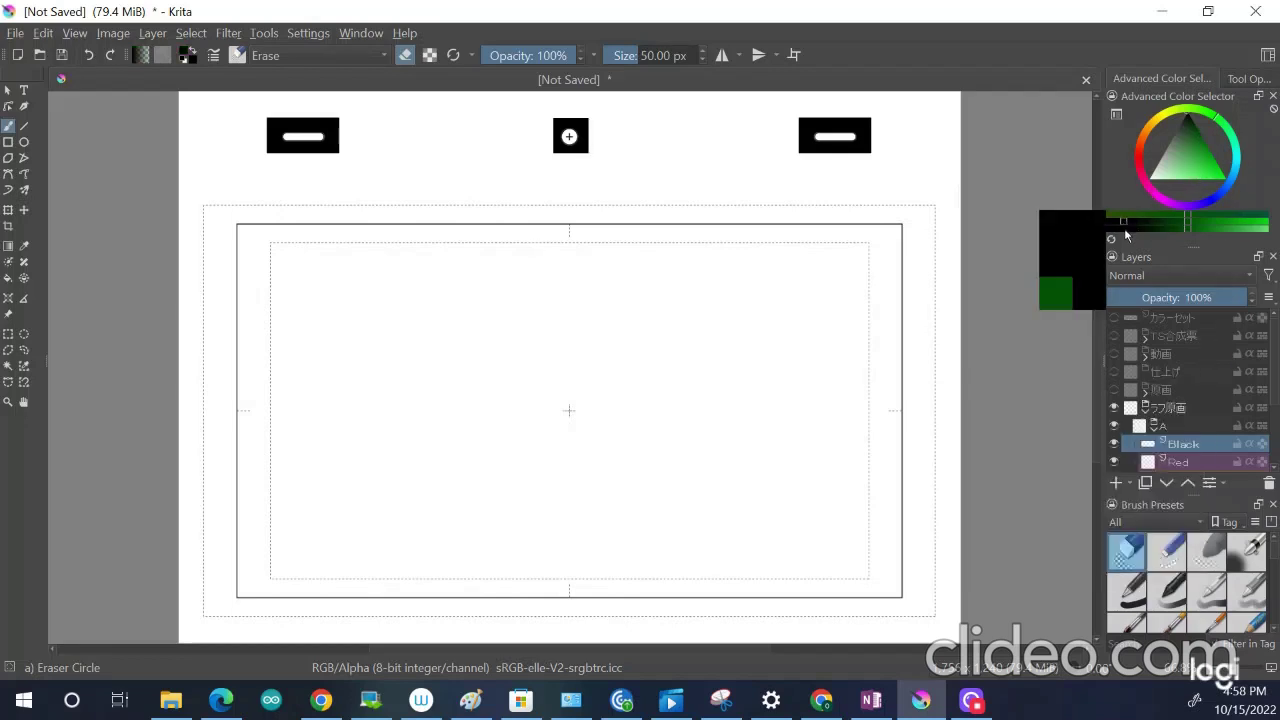
pyautogui.click(1198, 167)
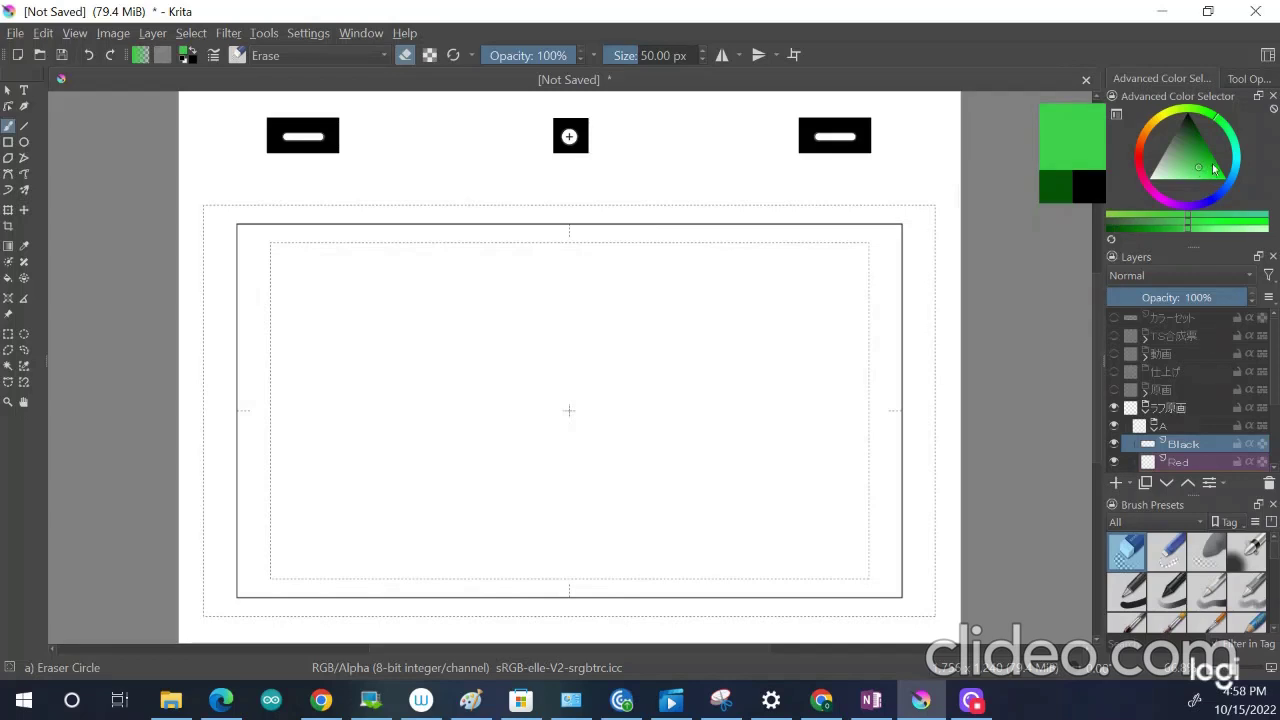
pyautogui.moveTo(1136, 165); pyautogui.dragTo(1213, 200)
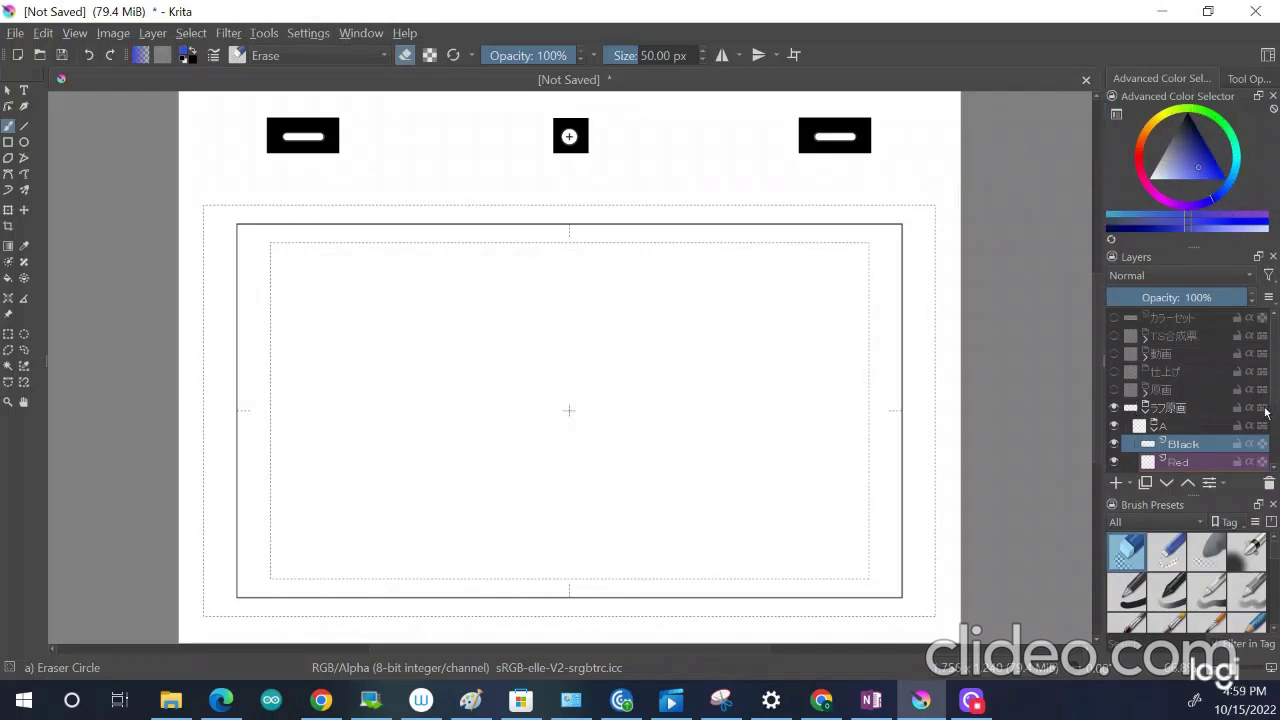
# Step: Click through the Black, Red, Green and Blue layers in group A, ending on Shadow
pyautogui.scroll(-3, 1266, 410)
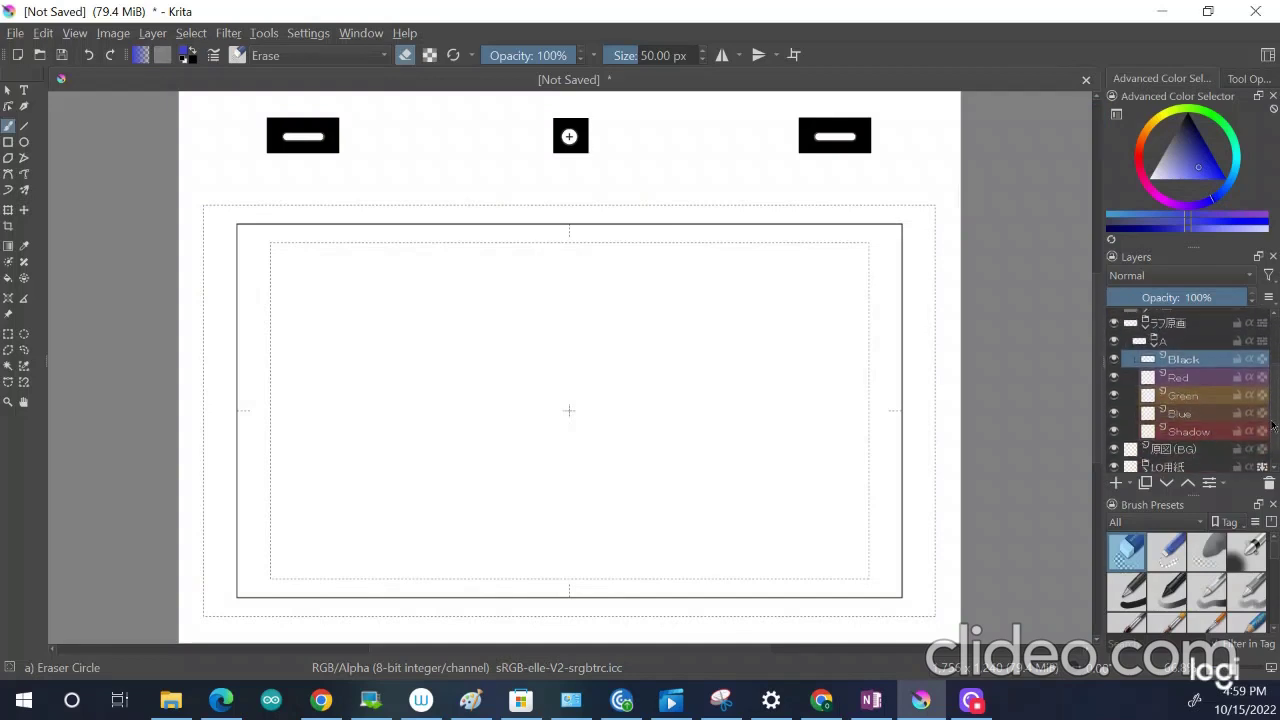
pyautogui.scroll(-1, 1268, 425)
pyautogui.click(1196, 416)
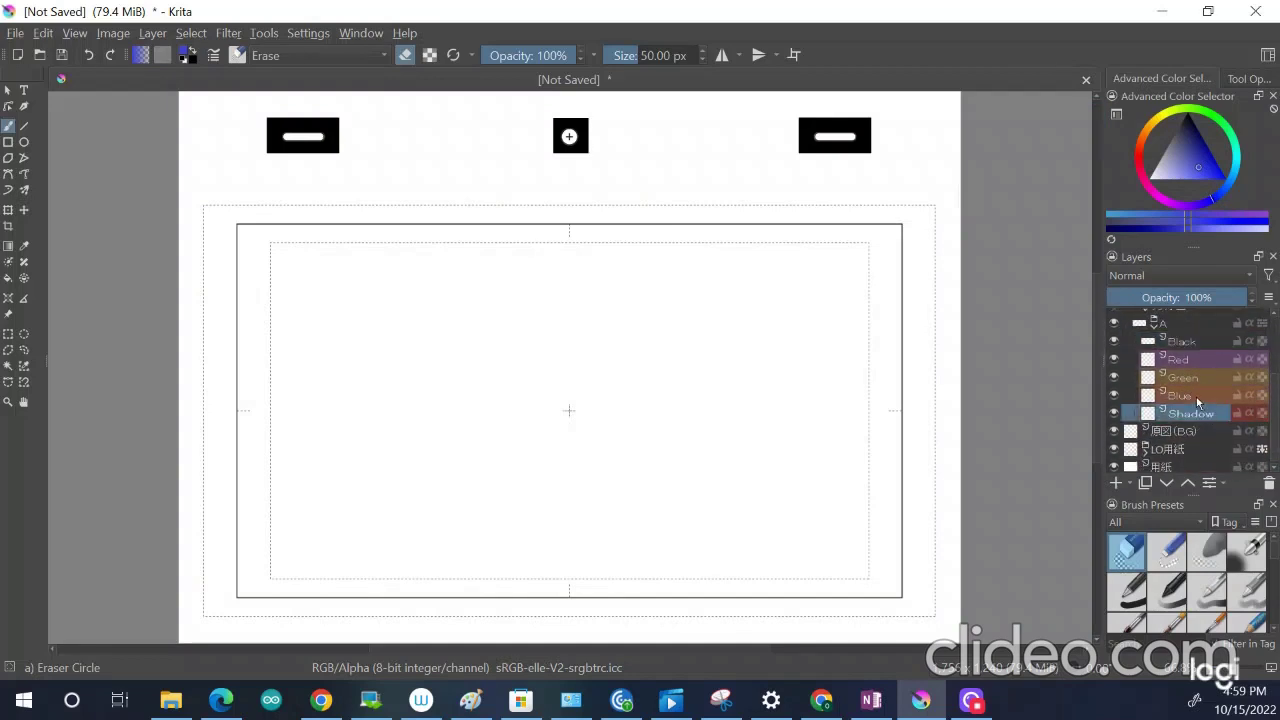
pyautogui.scroll(-2, 1266, 405)
pyautogui.scroll(2, 1270, 404)
pyautogui.scroll(-1, 1271, 404)
pyautogui.click(1204, 342)
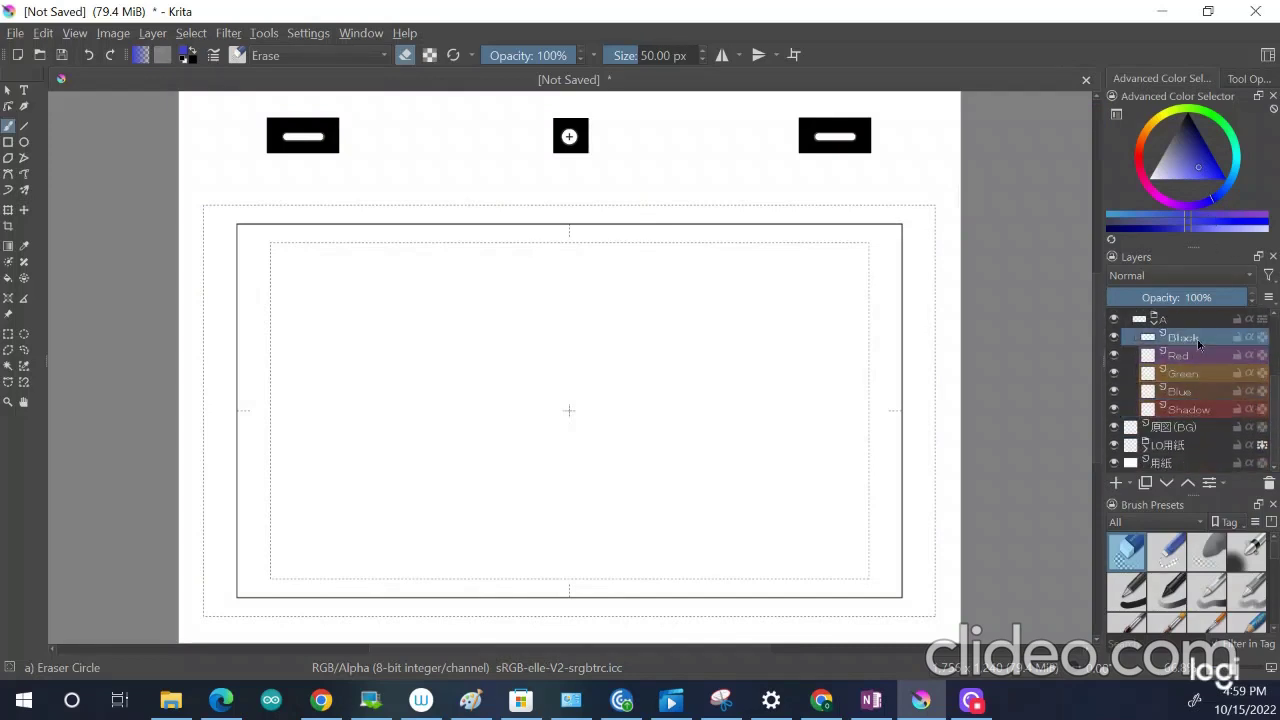
pyautogui.click(1178, 356)
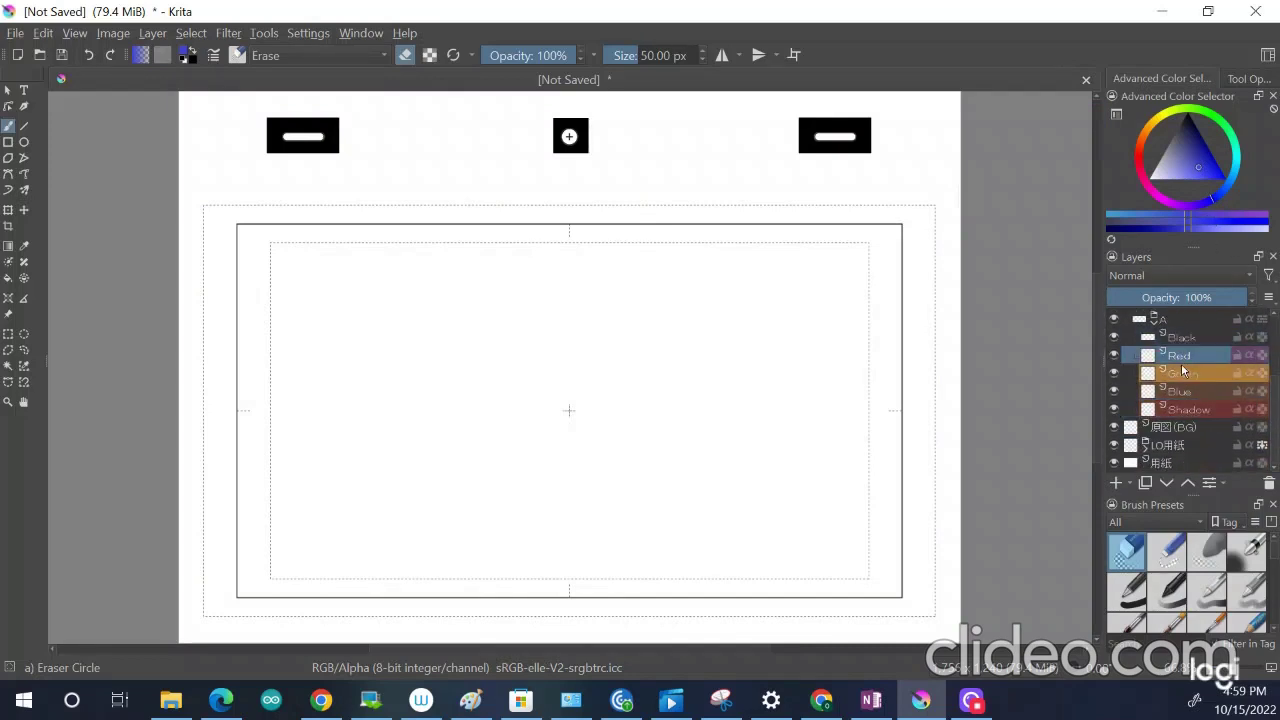
pyautogui.click(1182, 376)
pyautogui.click(1182, 392)
pyautogui.click(1186, 410)
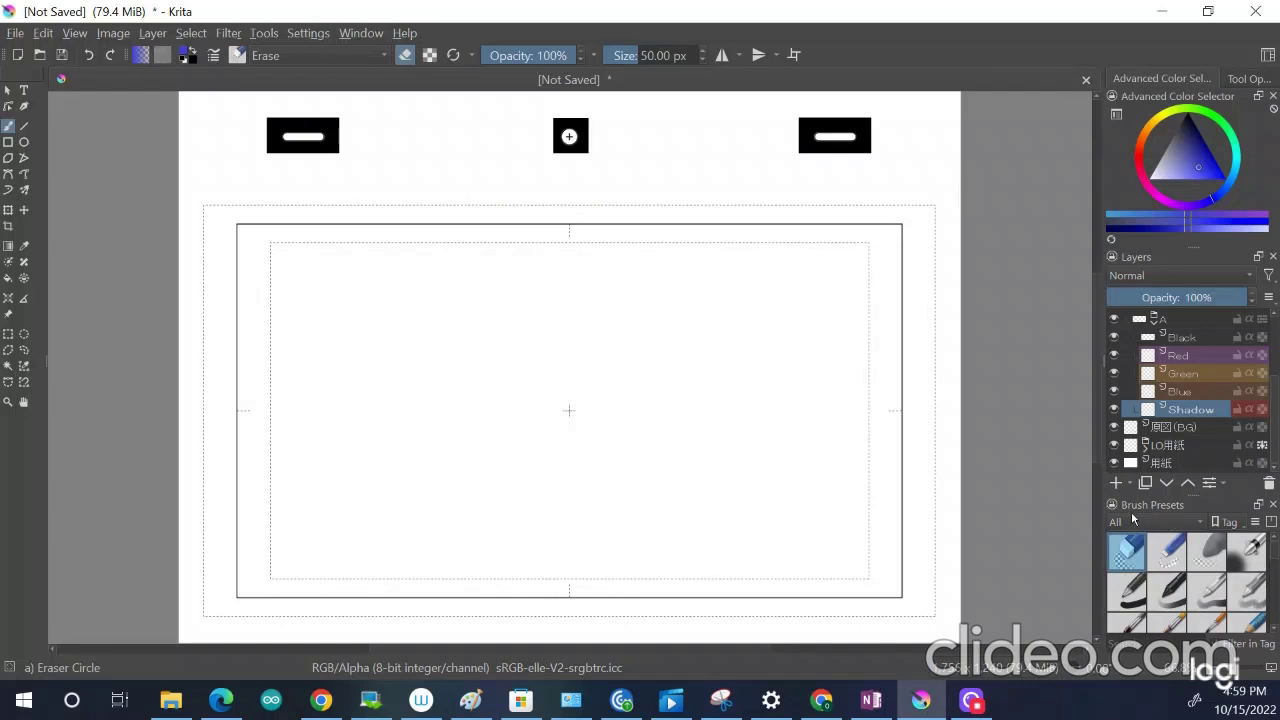
# Step: Pick the c) Pencil-1 Hard preset (10 px, 60% opacity) from Brush Presets
pyautogui.click(1273, 566)
pyautogui.moveTo(1273, 566); pyautogui.dragTo(1276, 616)
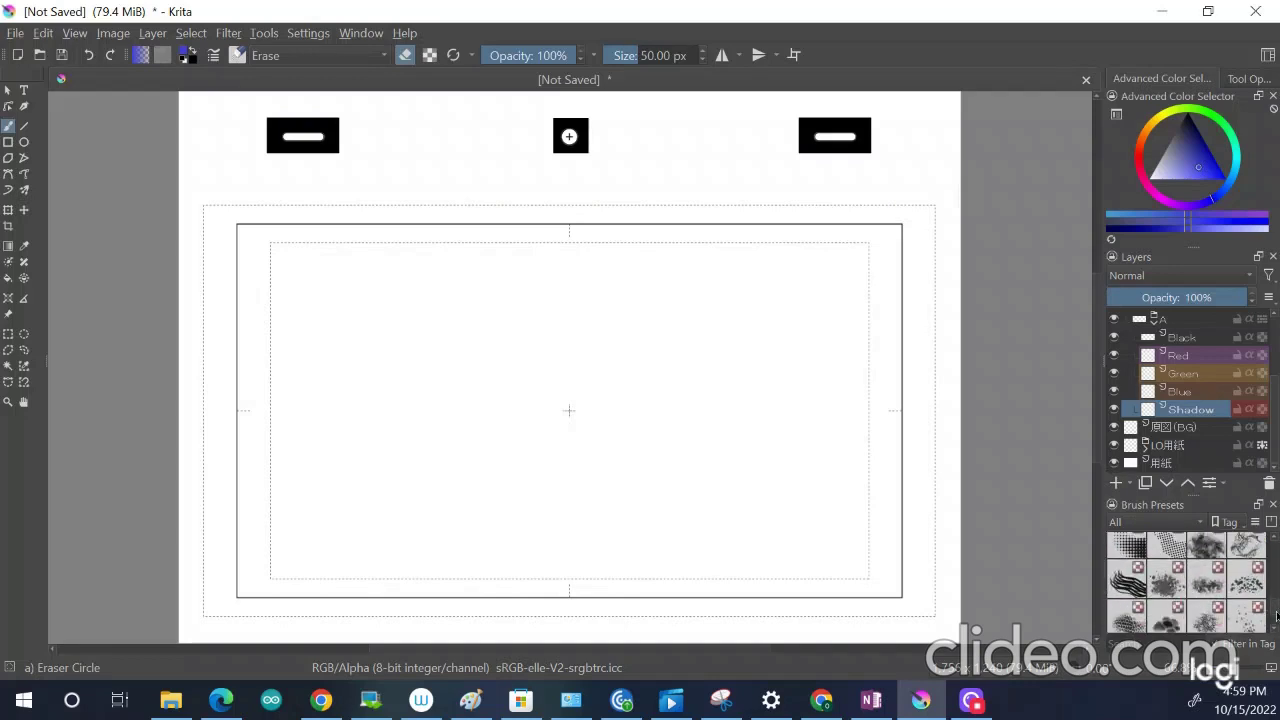
pyautogui.moveTo(1276, 616); pyautogui.dragTo(1275, 557)
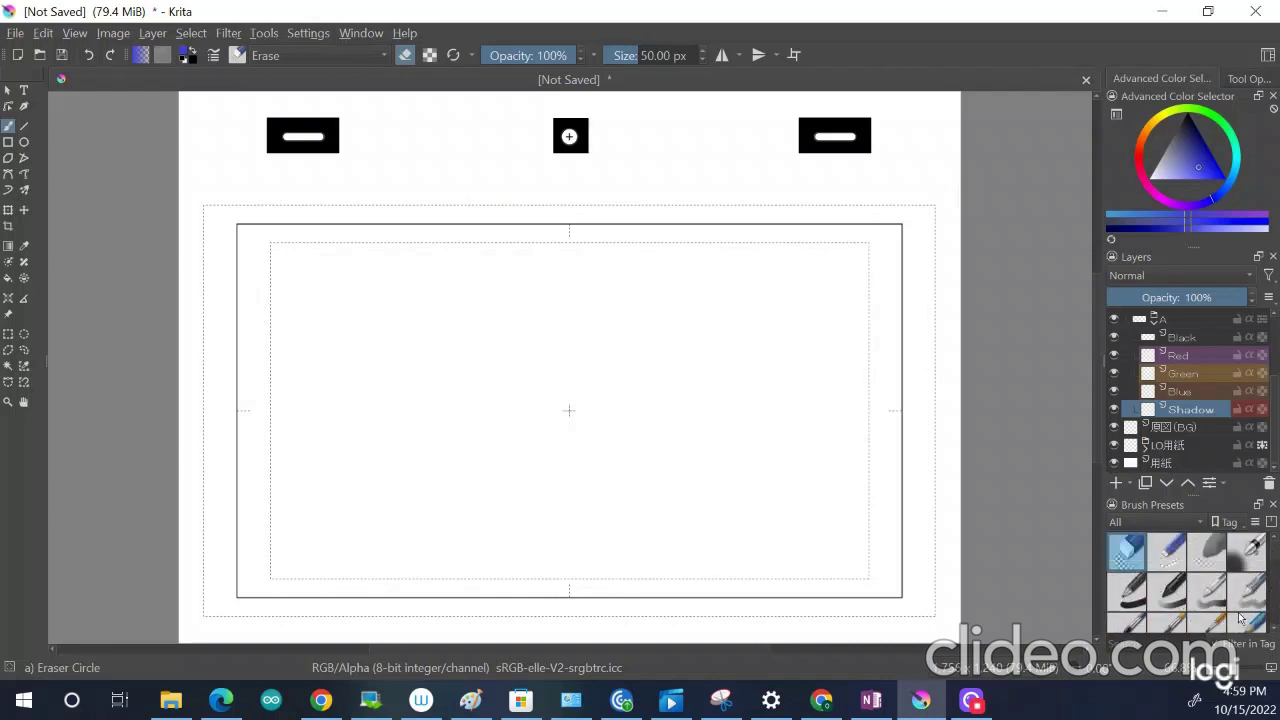
pyautogui.scroll(-2, 1276, 563)
pyautogui.scroll(-2, 1276, 563)
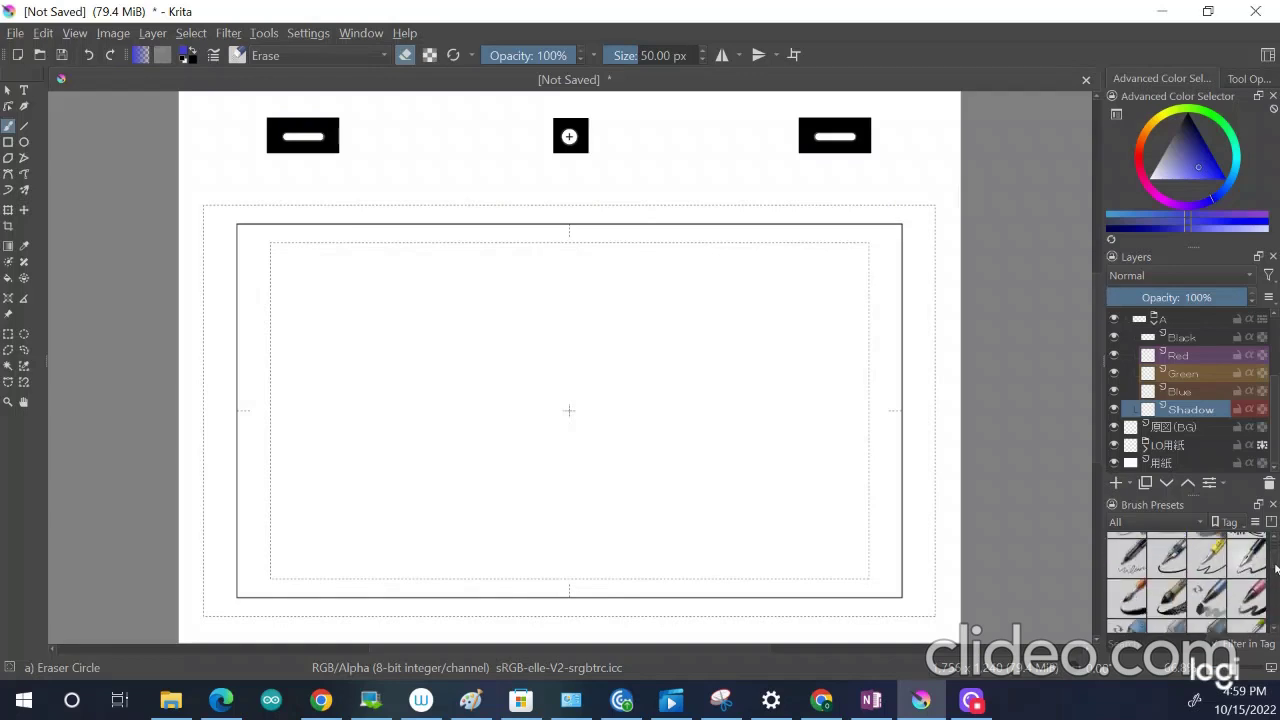
pyautogui.scroll(4, 1272, 558)
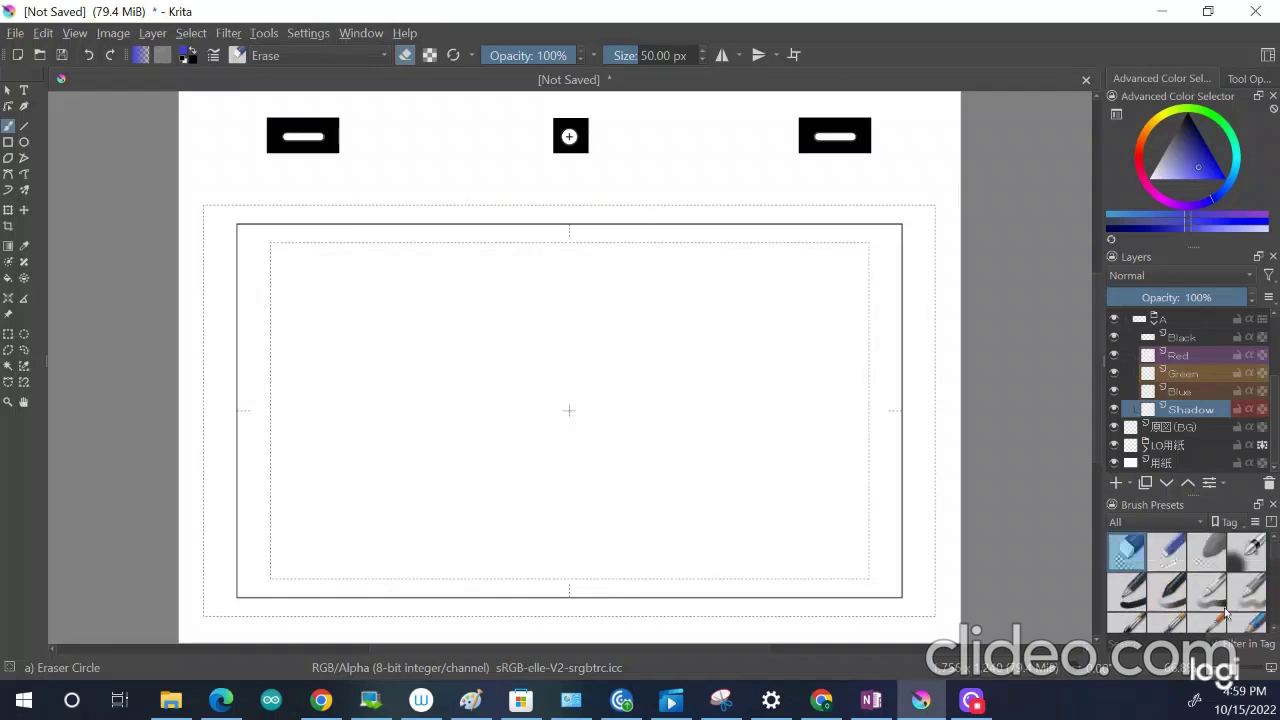
pyautogui.scroll(-2, 1275, 558)
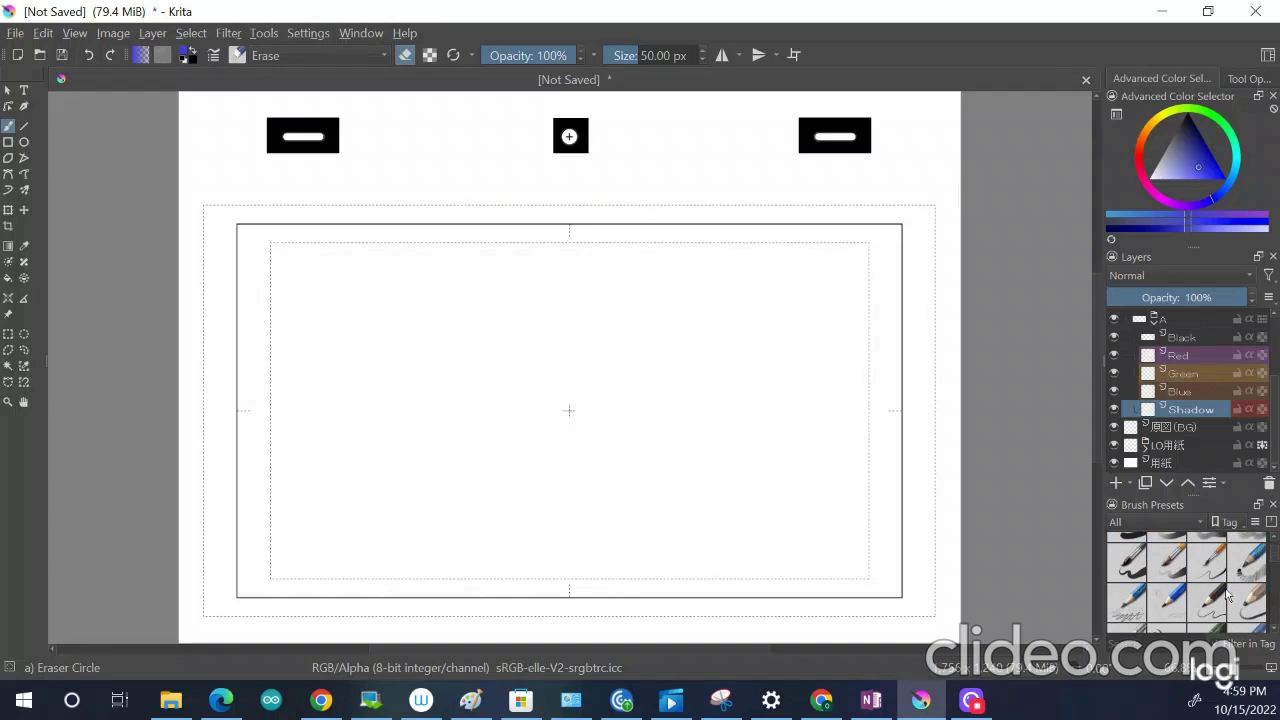
pyautogui.click(1175, 598)
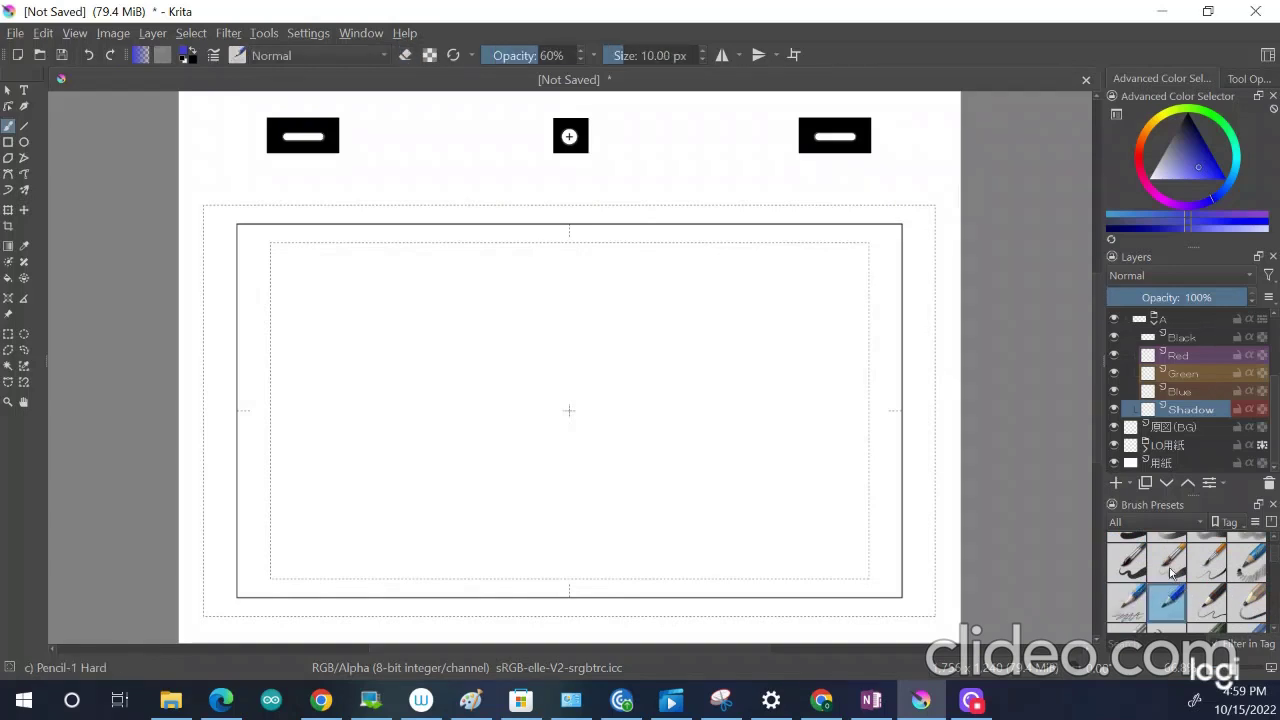
# Step: Scribble in blue pencil, then draw red Ink-8 Sumi-e loops right of centre
pyautogui.click(1197, 166)
pyautogui.moveTo(805, 443)
pyautogui.mouseDown()
pyautogui.moveTo(832, 471)
pyautogui.moveTo(814, 447)
pyautogui.moveTo(832, 457)
pyautogui.moveTo(820, 421)
pyautogui.moveTo(826, 452)
pyautogui.moveTo(841, 422)
pyautogui.moveTo(832, 445)
pyautogui.moveTo(798, 385)
pyautogui.mouseUp()
pyautogui.click(1138, 178)
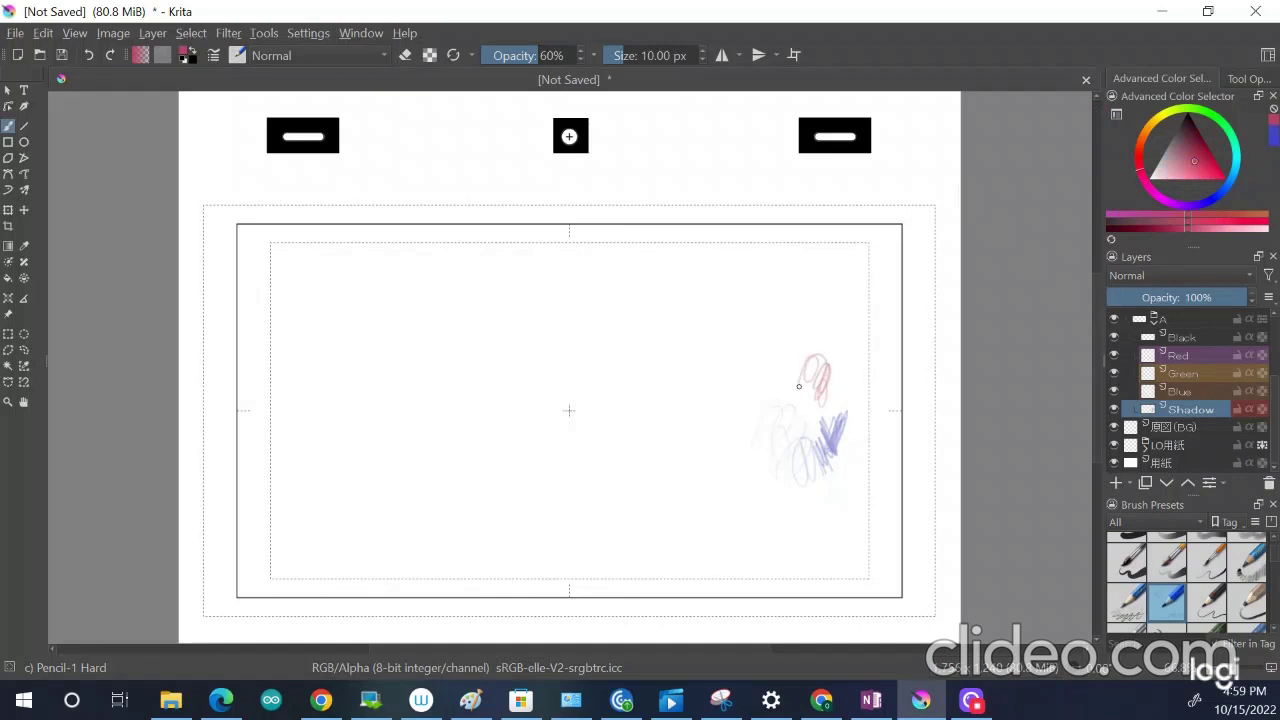
pyautogui.scroll(-3, 1277, 566)
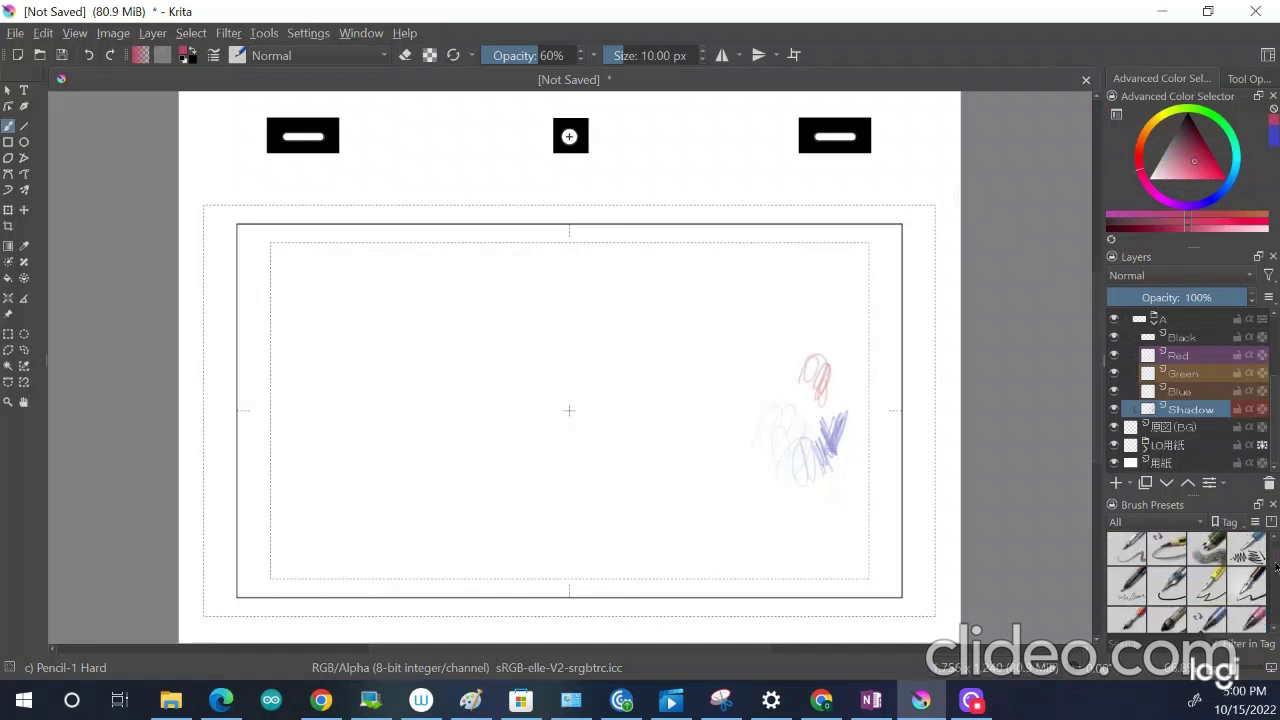
pyautogui.scroll(-1, 1277, 566)
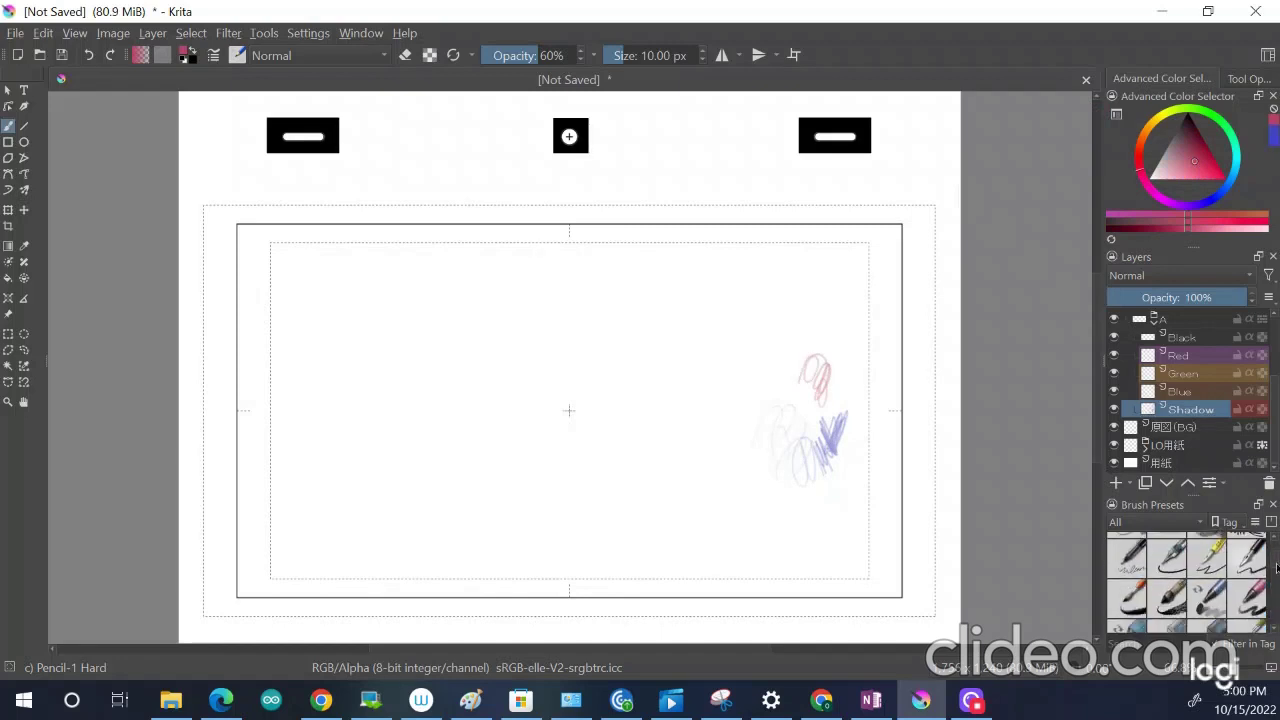
pyautogui.click(1172, 604)
pyautogui.moveTo(667, 440)
pyautogui.mouseDown()
pyautogui.moveTo(670, 468)
pyautogui.moveTo(718, 492)
pyautogui.moveTo(728, 452)
pyautogui.moveTo(718, 410)
pyautogui.moveTo(706, 414)
pyautogui.mouseUp()
# Step: Paint overlapping pink Marker Plain diagonal strokes, then select Bristles-3 Large Smooth
pyautogui.scroll(-2, 1277, 568)
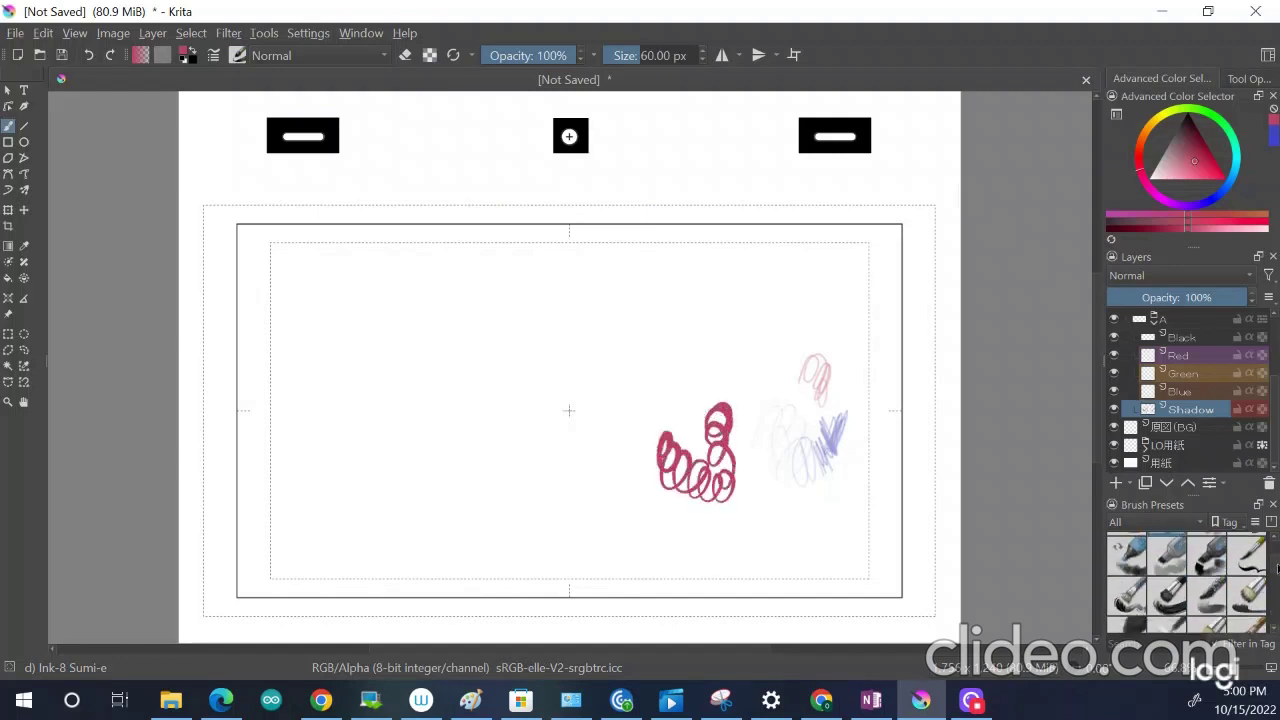
pyautogui.click(1208, 563)
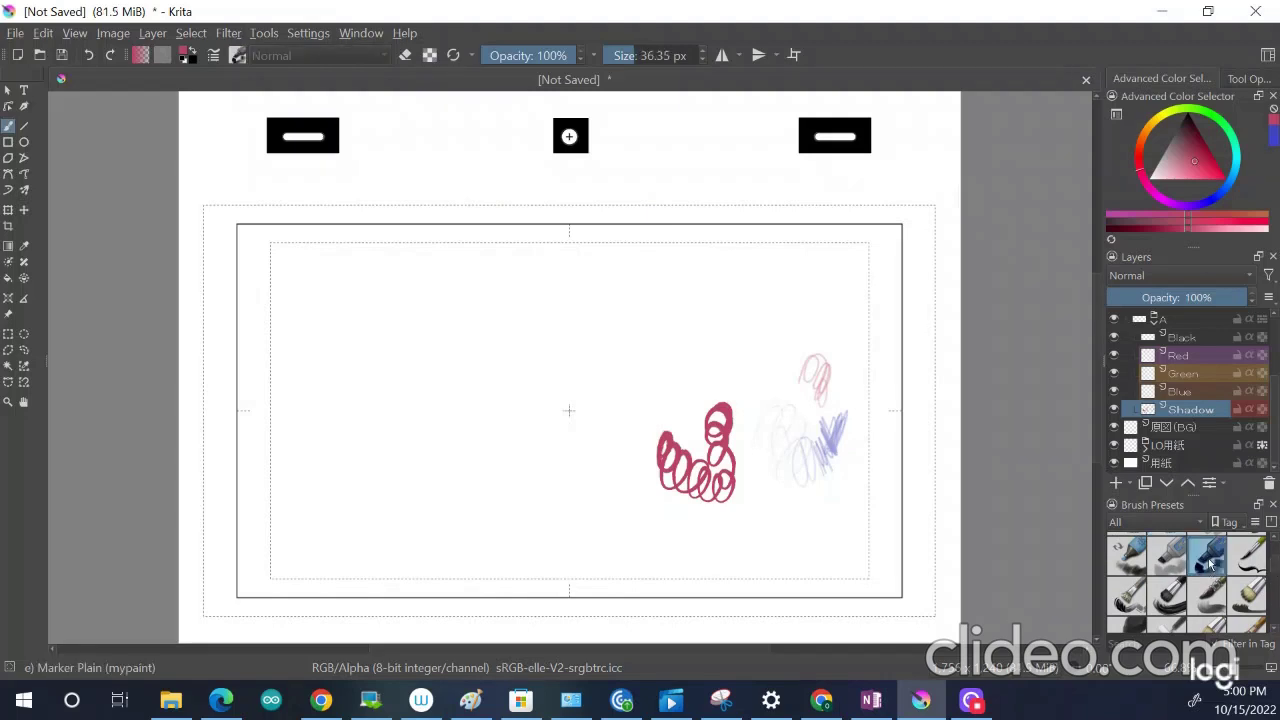
pyautogui.moveTo(535, 485)
pyautogui.mouseDown()
pyautogui.moveTo(605, 428)
pyautogui.moveTo(620, 440)
pyautogui.mouseUp()
pyautogui.moveTo(553, 513); pyautogui.dragTo(637, 448)
pyautogui.moveTo(553, 540); pyautogui.dragTo(645, 445)
pyautogui.moveTo(555, 545)
pyautogui.mouseDown()
pyautogui.moveTo(607, 501)
pyautogui.moveTo(640, 478)
pyautogui.mouseUp()
pyautogui.moveTo(608, 528); pyautogui.dragTo(642, 497)
pyautogui.scroll(-2, 1276, 570)
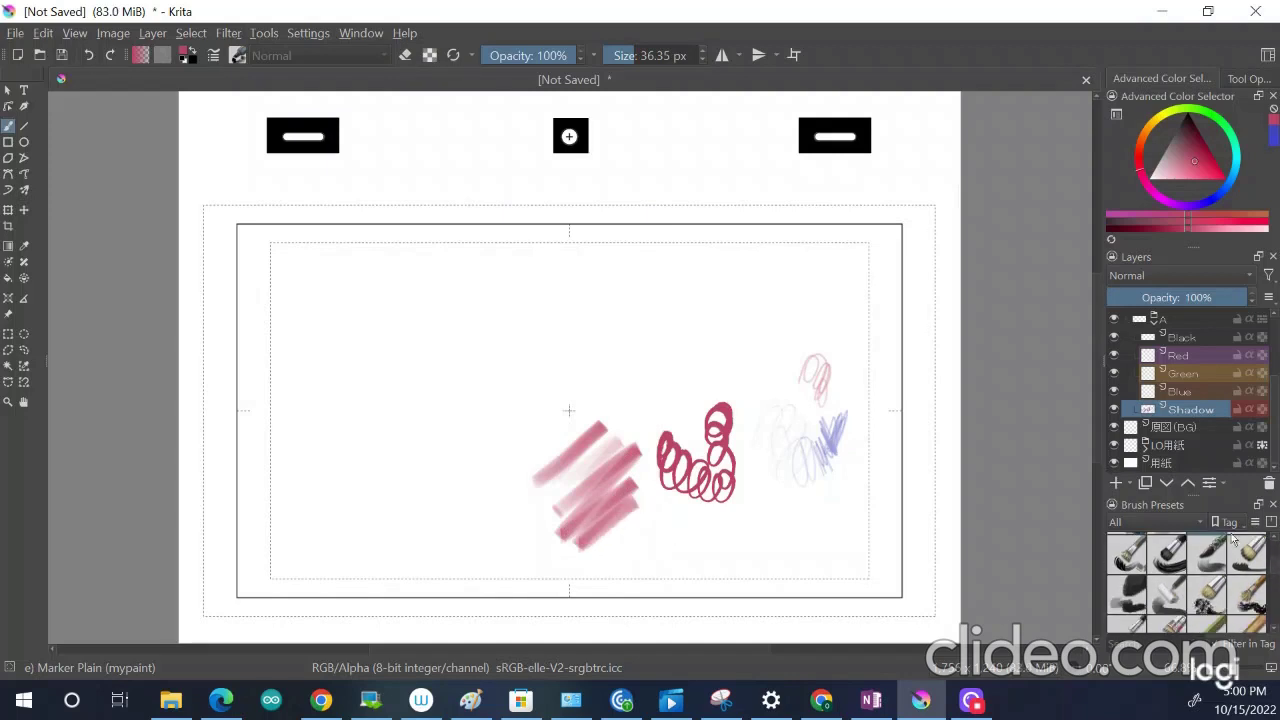
pyautogui.click(1166, 556)
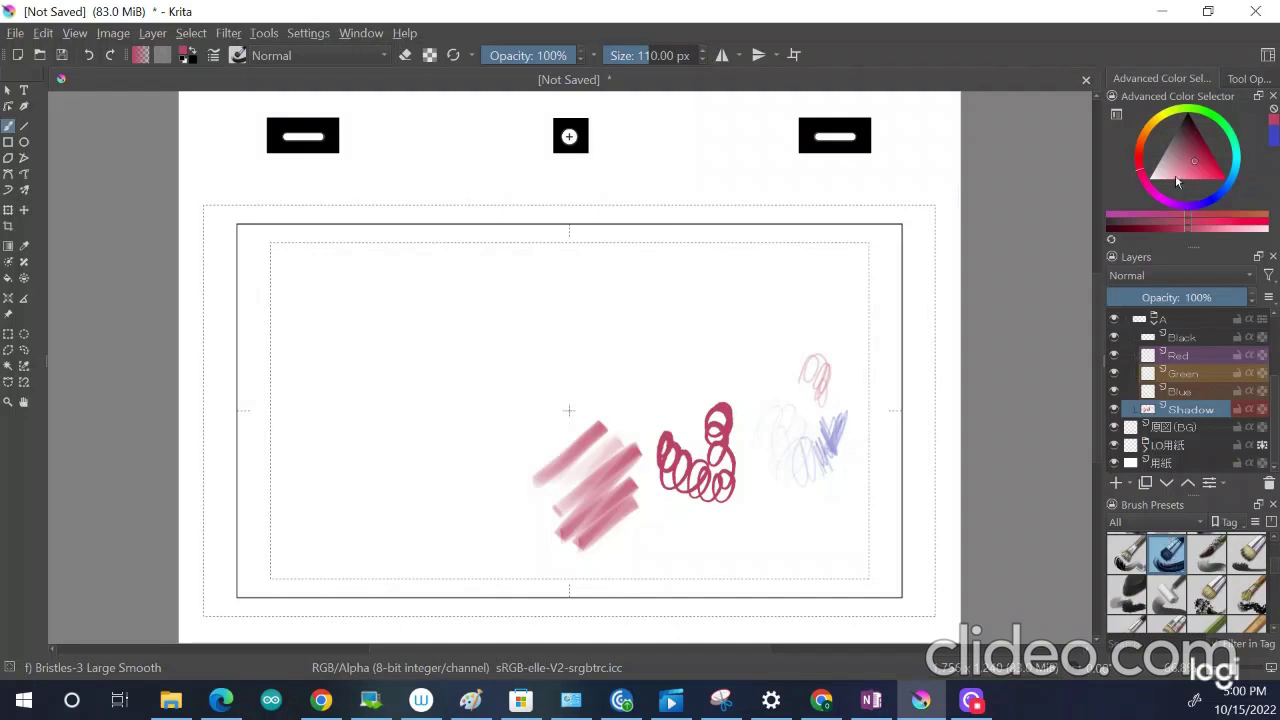
# Step: Paint a green Bristles-3 scribble at the upper right of the canvas
pyautogui.click(1200, 118)
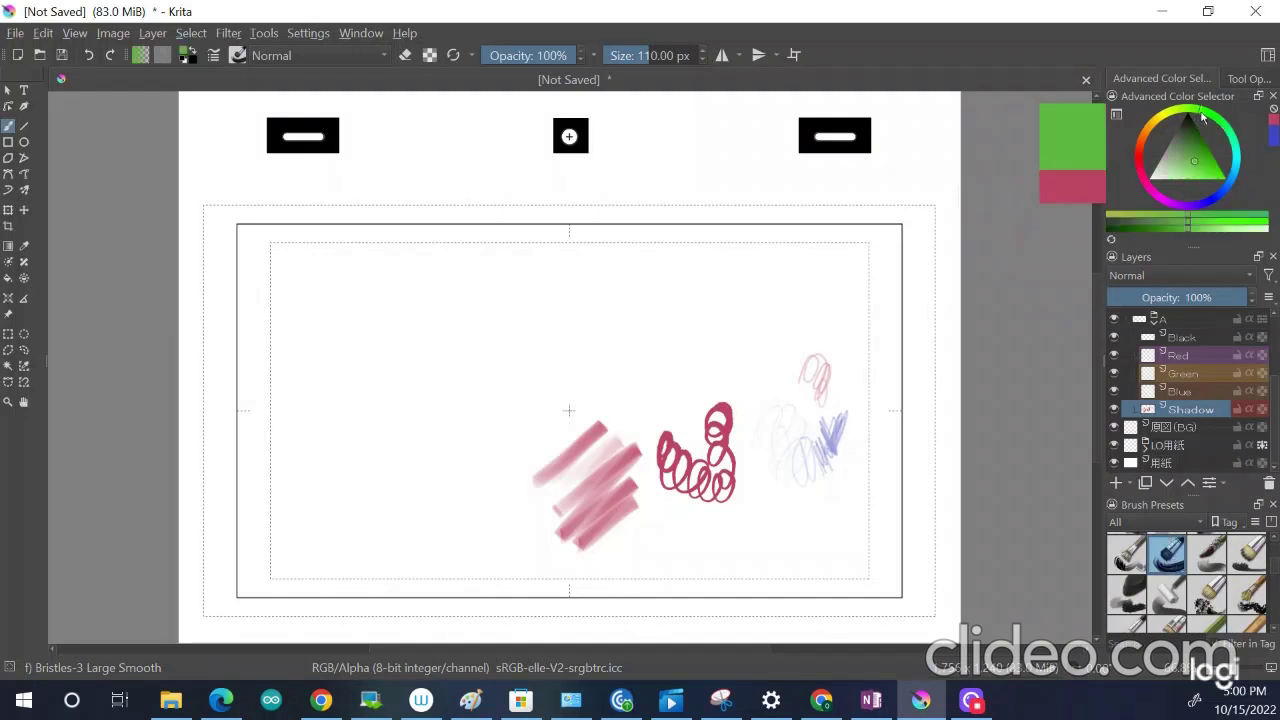
pyautogui.moveTo(754, 277)
pyautogui.mouseDown()
pyautogui.moveTo(772, 332)
pyautogui.moveTo(812, 297)
pyautogui.moveTo(809, 318)
pyautogui.moveTo(697, 378)
pyautogui.moveTo(690, 338)
pyautogui.mouseUp()
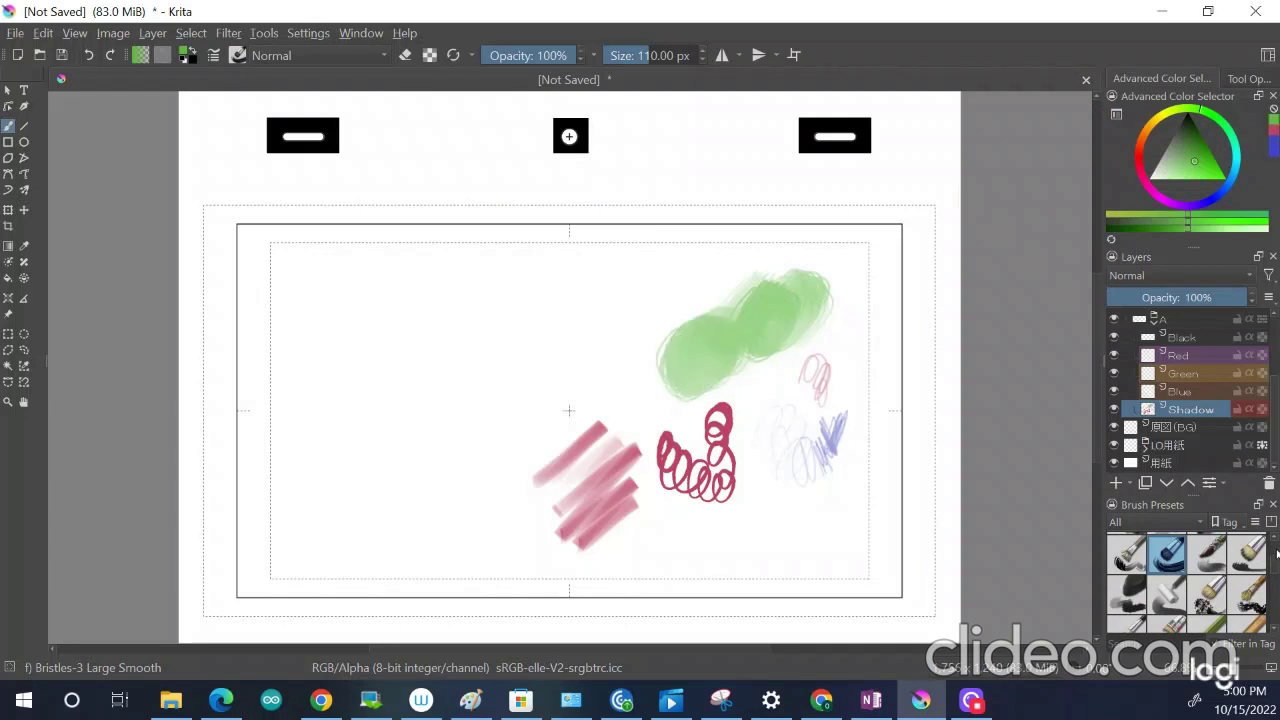
pyautogui.scroll(-2, 1274, 575)
pyautogui.scroll(-4, 1276, 575)
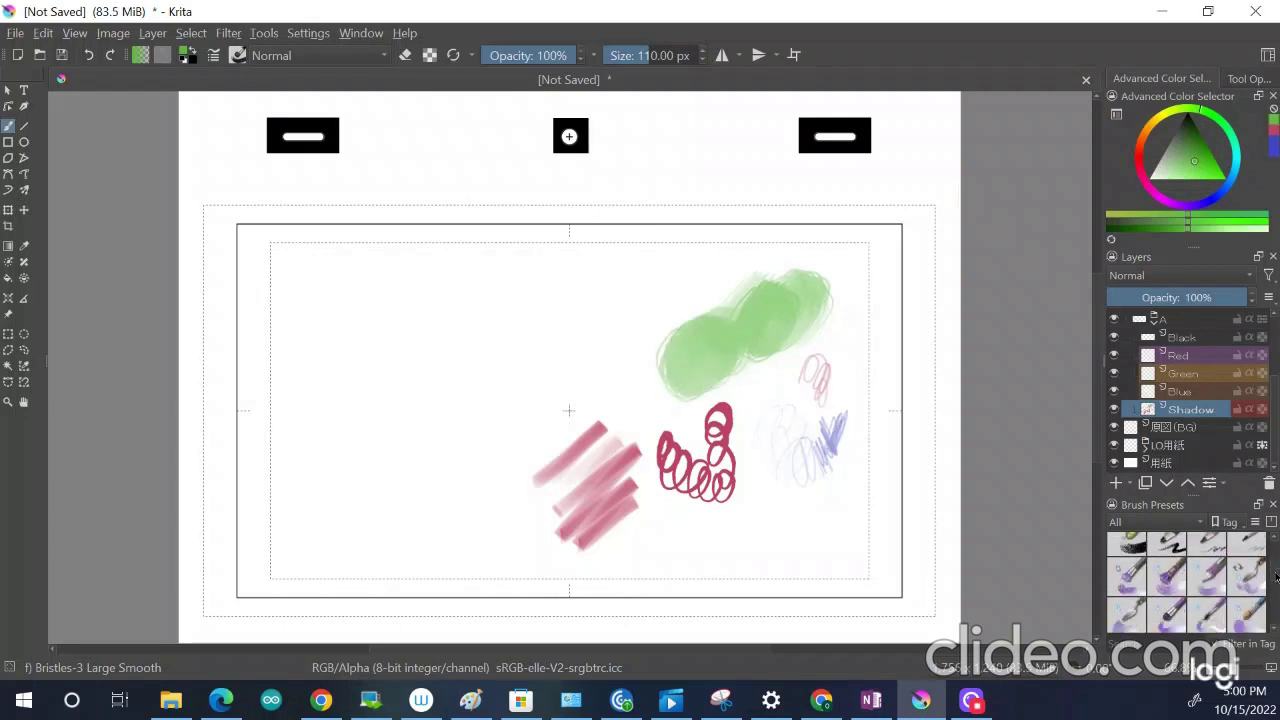
# Step: Spray a soft green glow at lower right with the 600 px Adjust Lighten airbrush
pyautogui.scroll(-5, 1276, 585)
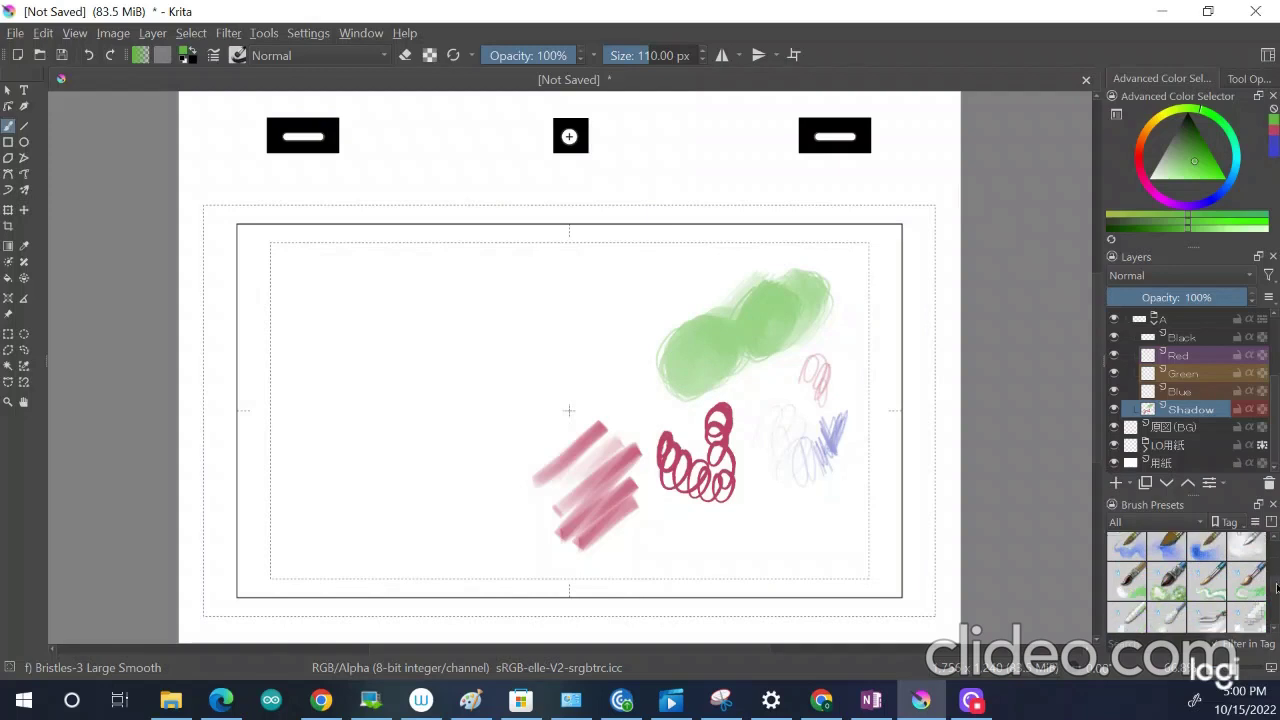
pyautogui.scroll(-2, 1276, 592)
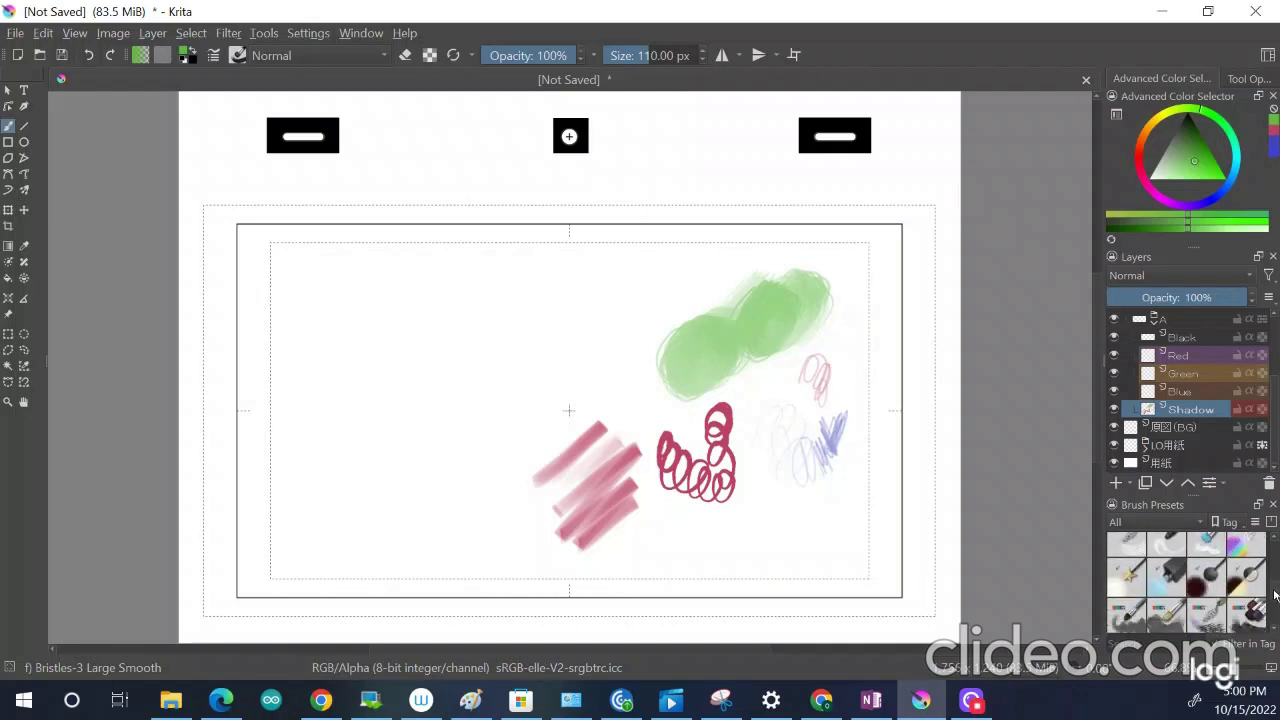
pyautogui.click(1172, 572)
pyautogui.moveTo(796, 536); pyautogui.dragTo(763, 520)
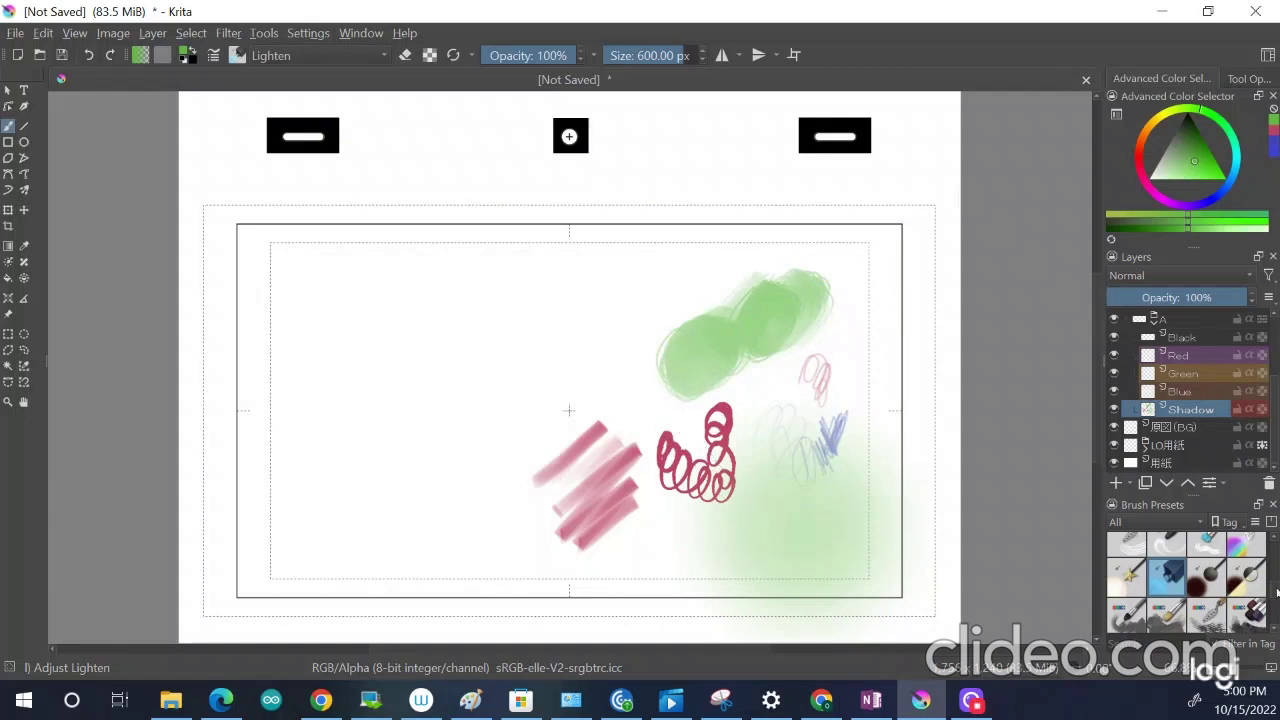
pyautogui.scroll(-2, 1275, 600)
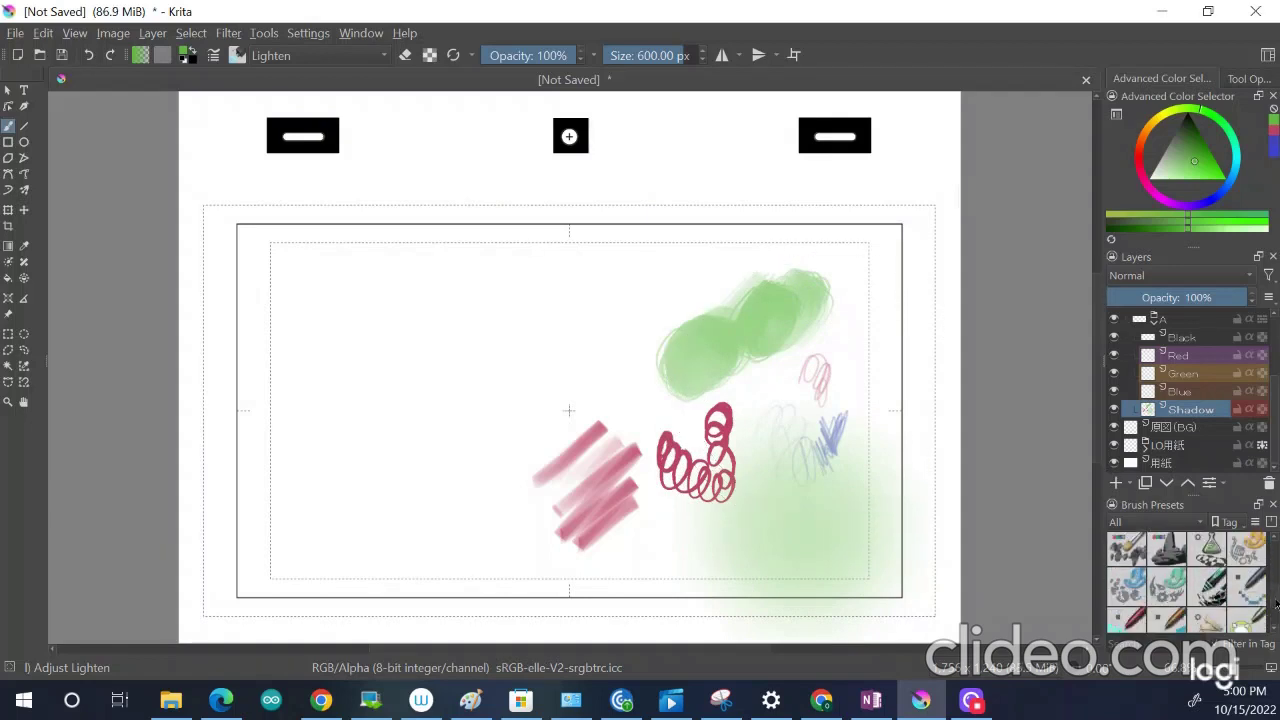
pyautogui.scroll(-2, 1274, 607)
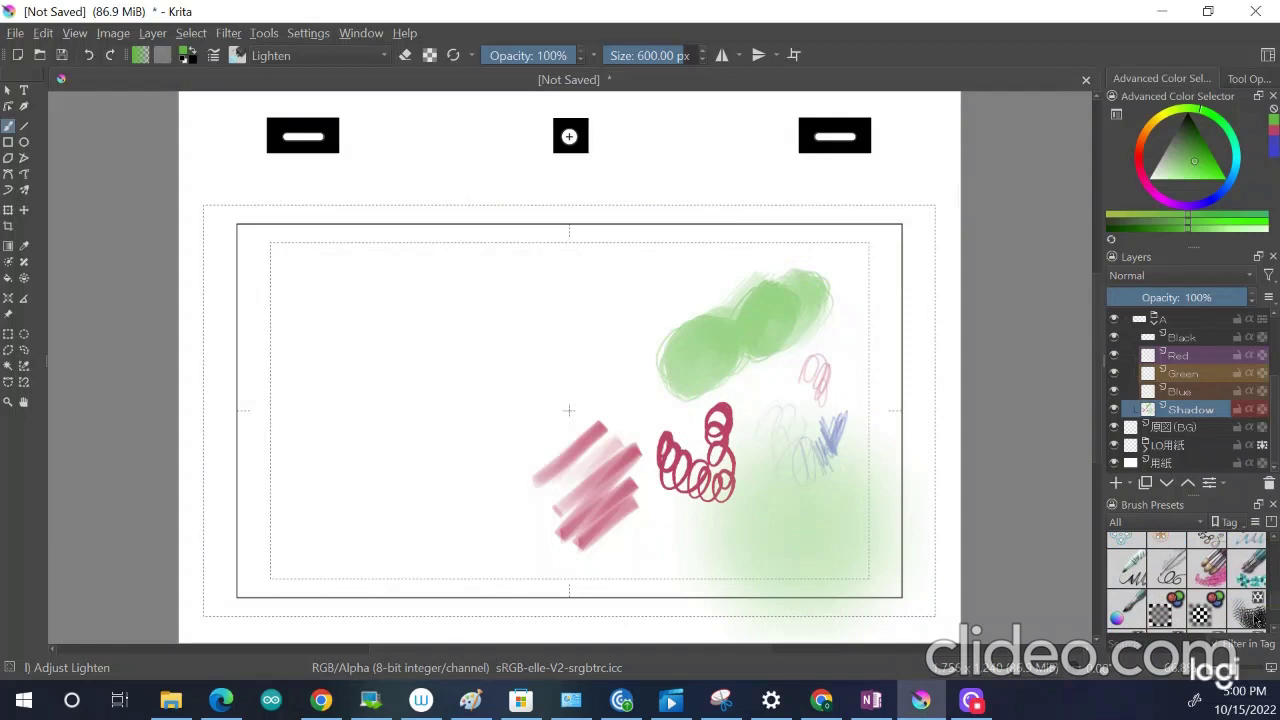
# Step: Paint green Screentone Moire texture near top centre and a Stamp Grass strip lower left
pyautogui.click(1255, 610)
pyautogui.moveTo(586, 314)
pyautogui.mouseDown()
pyautogui.moveTo(628, 294)
pyautogui.moveTo(648, 317)
pyautogui.moveTo(569, 330)
pyautogui.moveTo(544, 341)
pyautogui.moveTo(554, 357)
pyautogui.moveTo(633, 327)
pyautogui.moveTo(572, 281)
pyautogui.moveTo(509, 295)
pyautogui.moveTo(494, 316)
pyautogui.moveTo(502, 358)
pyautogui.moveTo(530, 375)
pyautogui.moveTo(571, 360)
pyautogui.mouseUp()
pyautogui.moveTo(1273, 604); pyautogui.dragTo(1275, 628)
pyautogui.click(1164, 590)
pyautogui.moveTo(422, 530)
pyautogui.mouseDown()
pyautogui.moveTo(475, 502)
pyautogui.moveTo(519, 533)
pyautogui.moveTo(356, 545)
pyautogui.moveTo(333, 533)
pyautogui.moveTo(394, 528)
pyautogui.mouseUp()
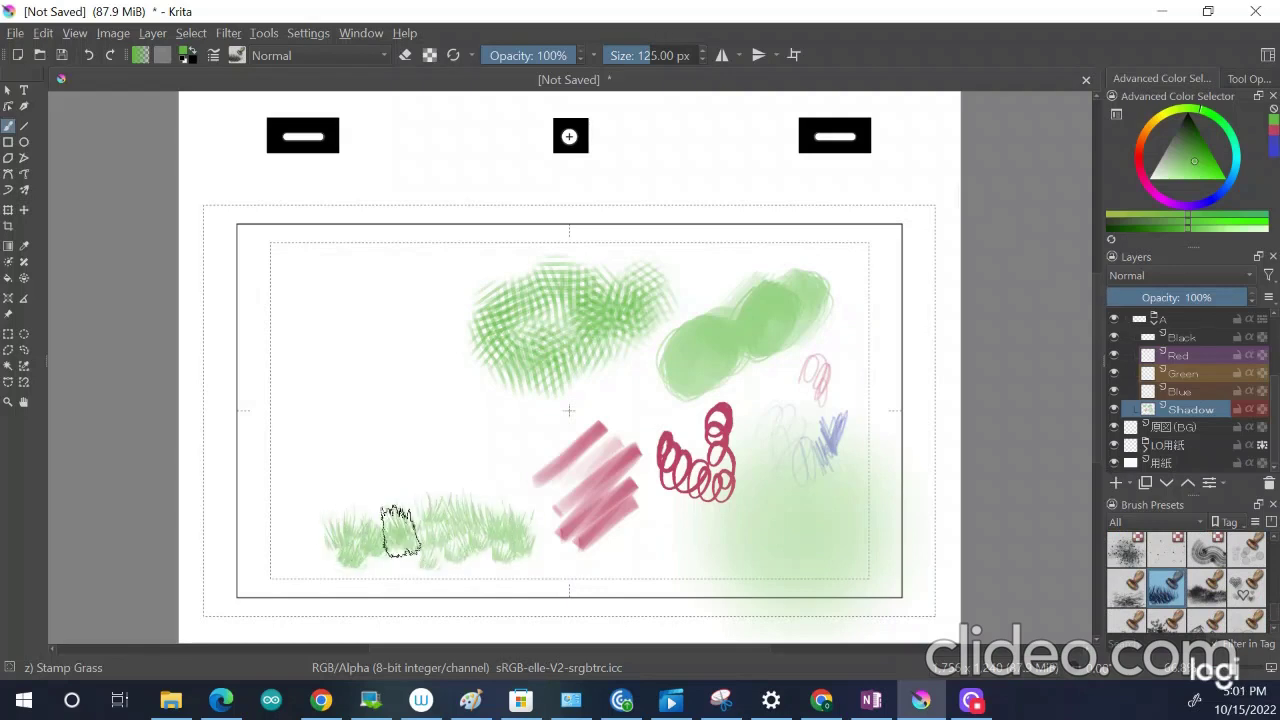
# Step: Paint a darker green band of Stamp Leaves across the upper left
pyautogui.scroll(-1, 1185, 585)
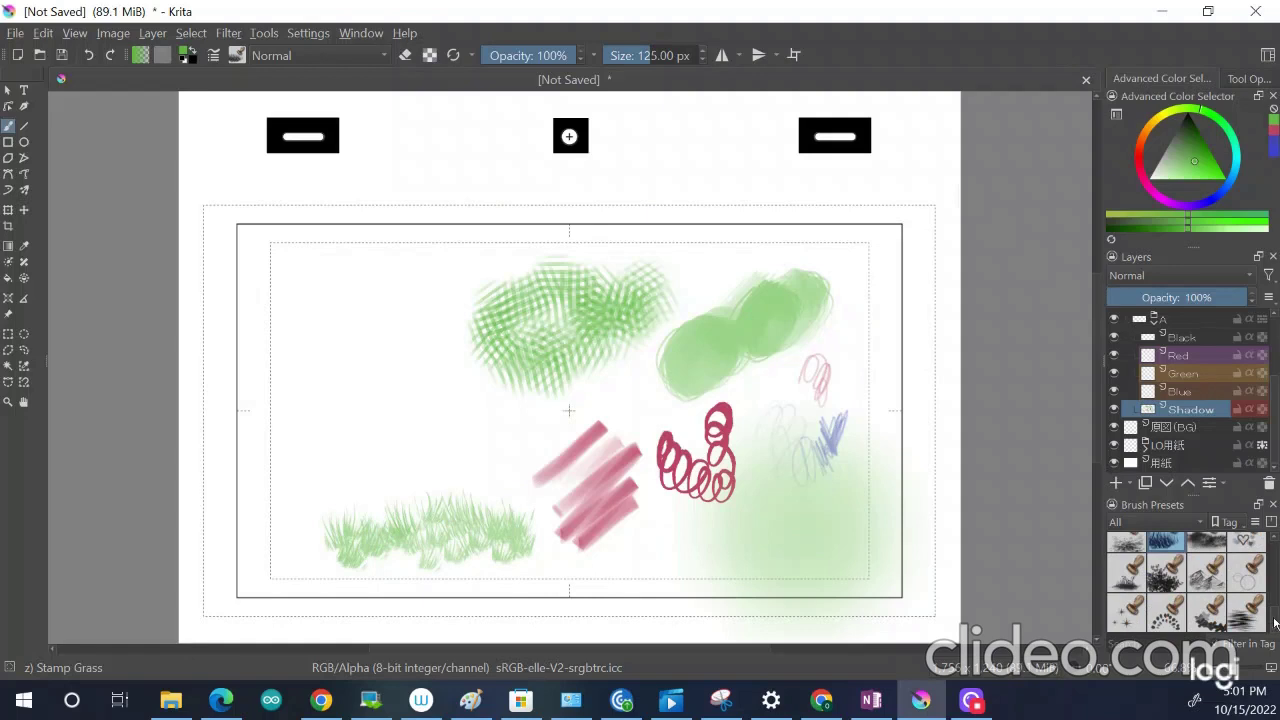
pyautogui.click(1164, 566)
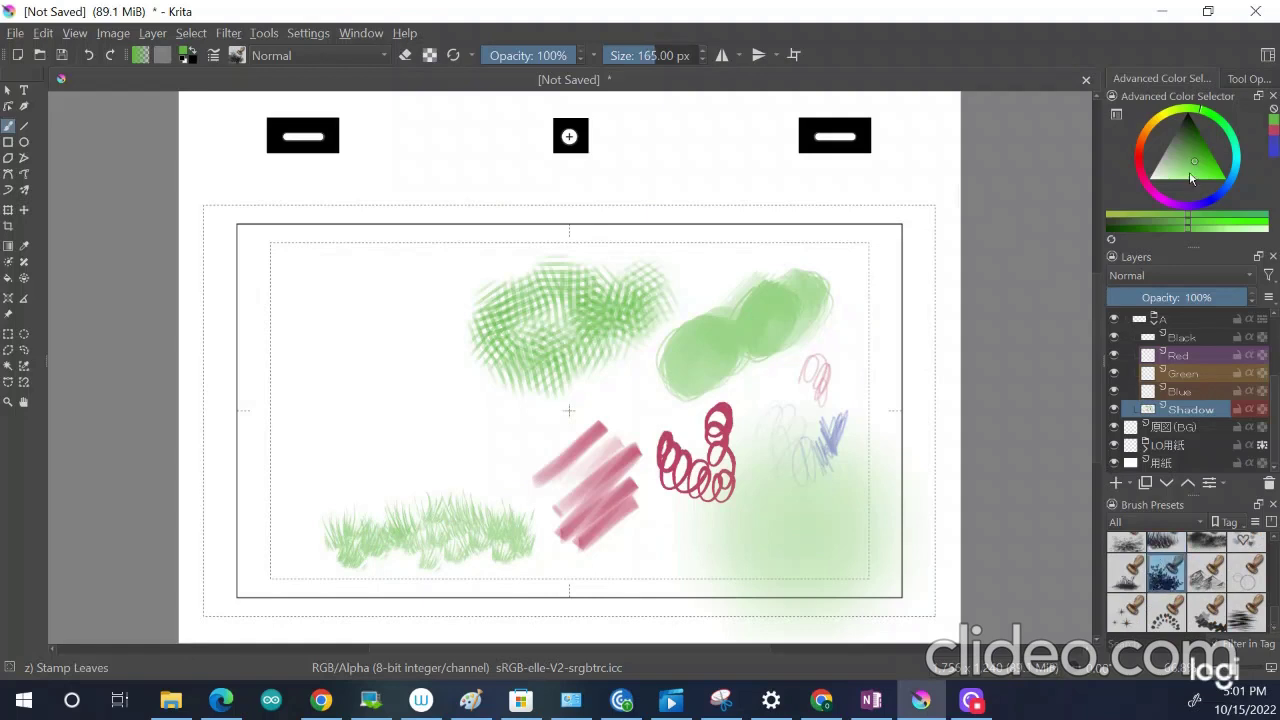
pyautogui.click(1182, 132)
pyautogui.moveTo(380, 358)
pyautogui.mouseDown()
pyautogui.moveTo(420, 368)
pyautogui.moveTo(458, 438)
pyautogui.moveTo(300, 368)
pyautogui.moveTo(350, 435)
pyautogui.moveTo(400, 458)
pyautogui.moveTo(405, 410)
pyautogui.moveTo(330, 290)
pyautogui.moveTo(422, 290)
pyautogui.moveTo(508, 443)
pyautogui.moveTo(622, 390)
pyautogui.moveTo(665, 408)
pyautogui.mouseUp()
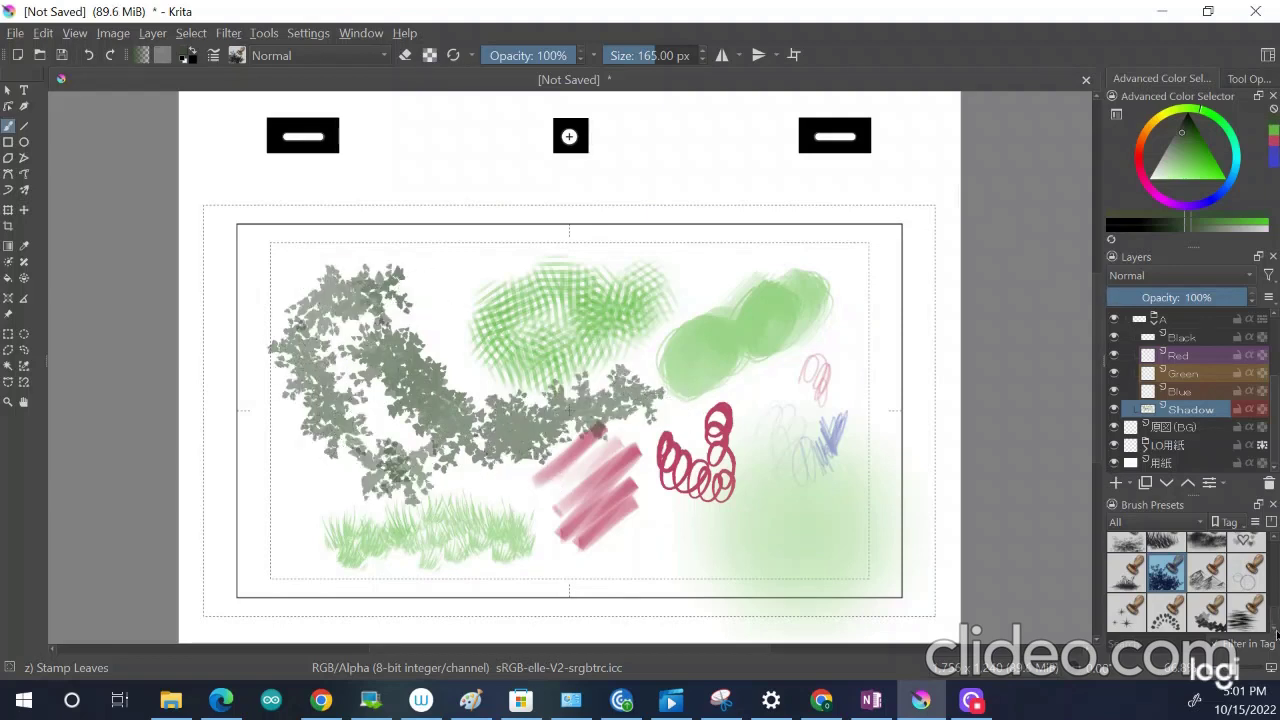
# Step: Stamp Stylised Trees at top right, then pink trees down the right side
pyautogui.click(1166, 611)
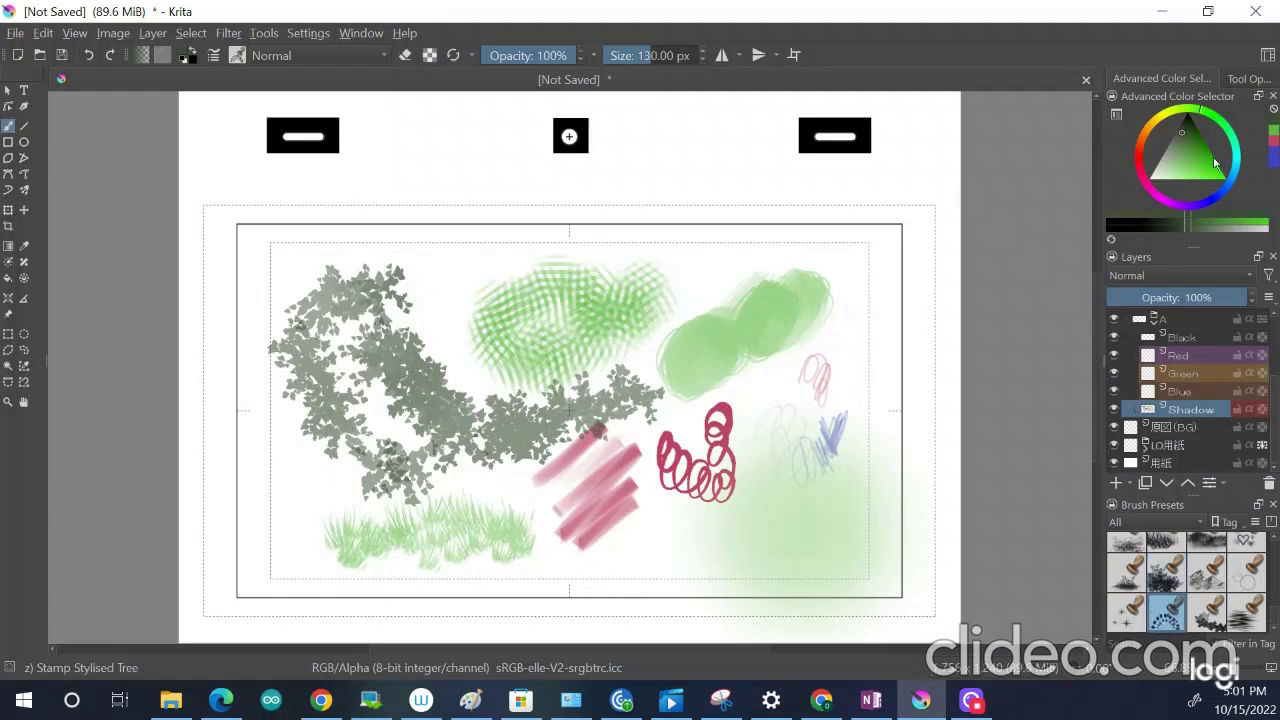
pyautogui.click(1140, 157)
pyautogui.moveTo(795, 250); pyautogui.dragTo(850, 312)
pyautogui.moveTo(1148, 172)
pyautogui.mouseDown()
pyautogui.moveTo(1144, 186)
pyautogui.moveTo(1140, 160)
pyautogui.moveTo(1144, 186)
pyautogui.mouseUp()
pyautogui.click(1202, 172)
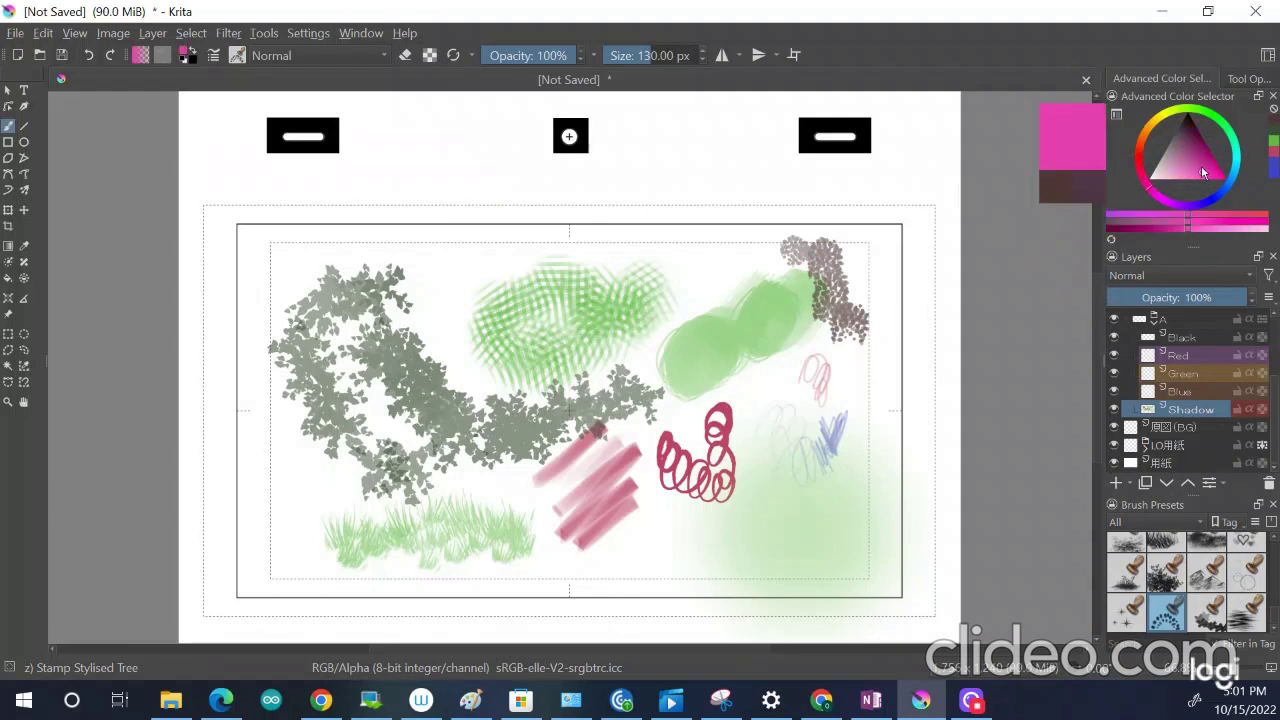
pyautogui.click(1236, 214)
pyautogui.moveTo(780, 362)
pyautogui.mouseDown()
pyautogui.moveTo(763, 447)
pyautogui.moveTo(775, 506)
pyautogui.mouseUp()
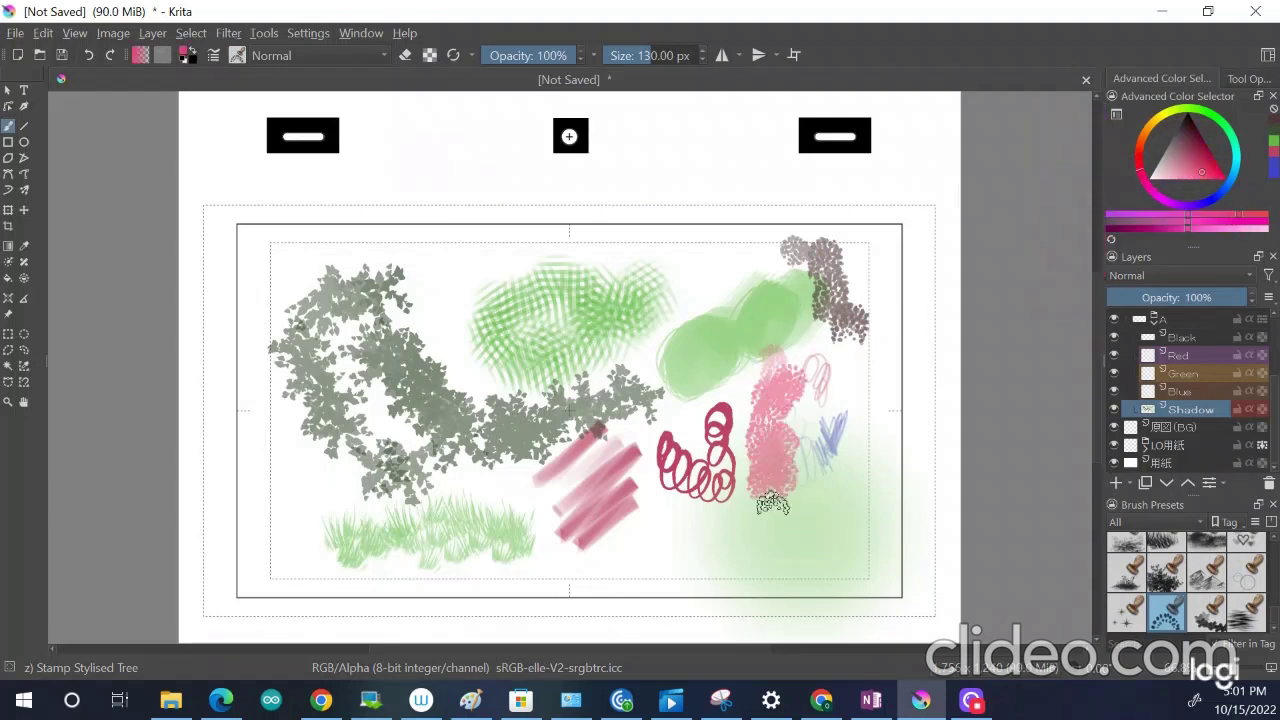
# Step: Scatter Stamp Sparkles below the red hatching, near top centre and across the green area
pyautogui.click(1246, 615)
pyautogui.click(1134, 614)
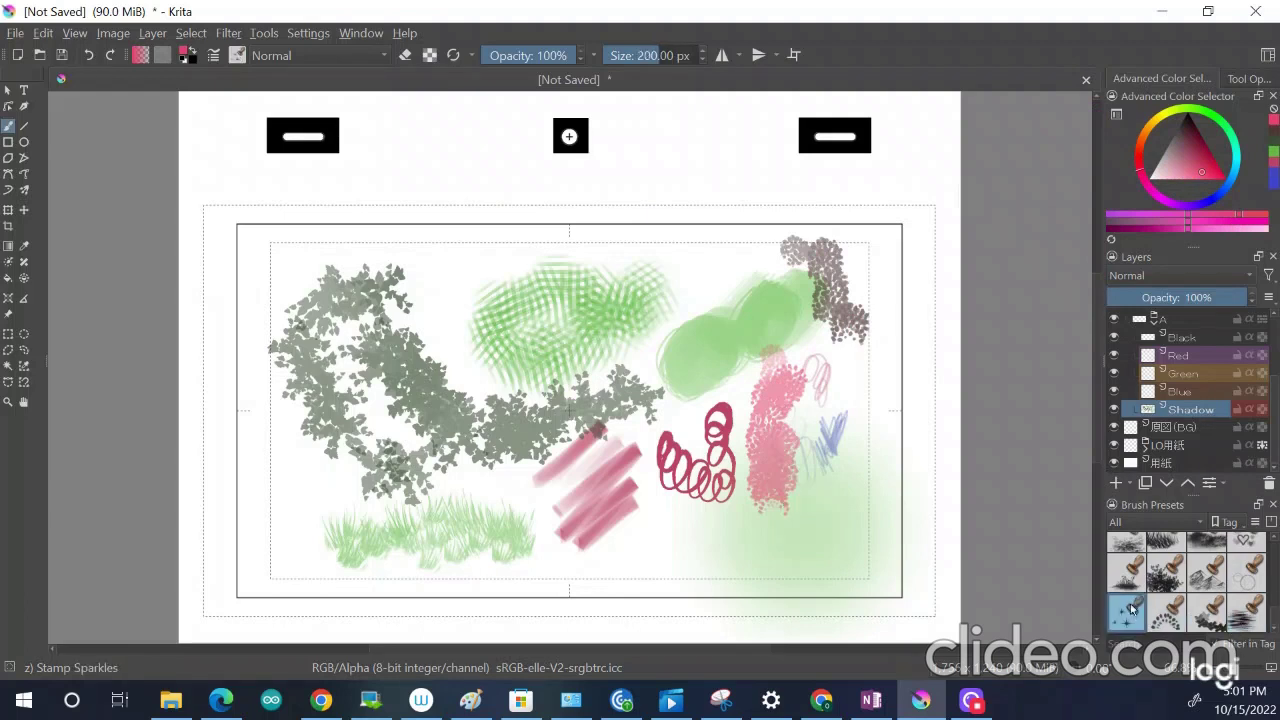
pyautogui.moveTo(660, 540)
pyautogui.mouseDown()
pyautogui.moveTo(672, 532)
pyautogui.moveTo(642, 558)
pyautogui.moveTo(668, 545)
pyautogui.moveTo(610, 560)
pyautogui.moveTo(677, 513)
pyautogui.mouseUp()
pyautogui.moveTo(666, 271)
pyautogui.mouseDown()
pyautogui.moveTo(735, 262)
pyautogui.moveTo(685, 299)
pyautogui.moveTo(753, 299)
pyautogui.moveTo(665, 283)
pyautogui.mouseUp()
pyautogui.moveTo(668, 345)
pyautogui.mouseDown()
pyautogui.moveTo(585, 336)
pyautogui.moveTo(542, 308)
pyautogui.moveTo(623, 276)
pyautogui.moveTo(435, 343)
pyautogui.moveTo(531, 368)
pyautogui.mouseUp()
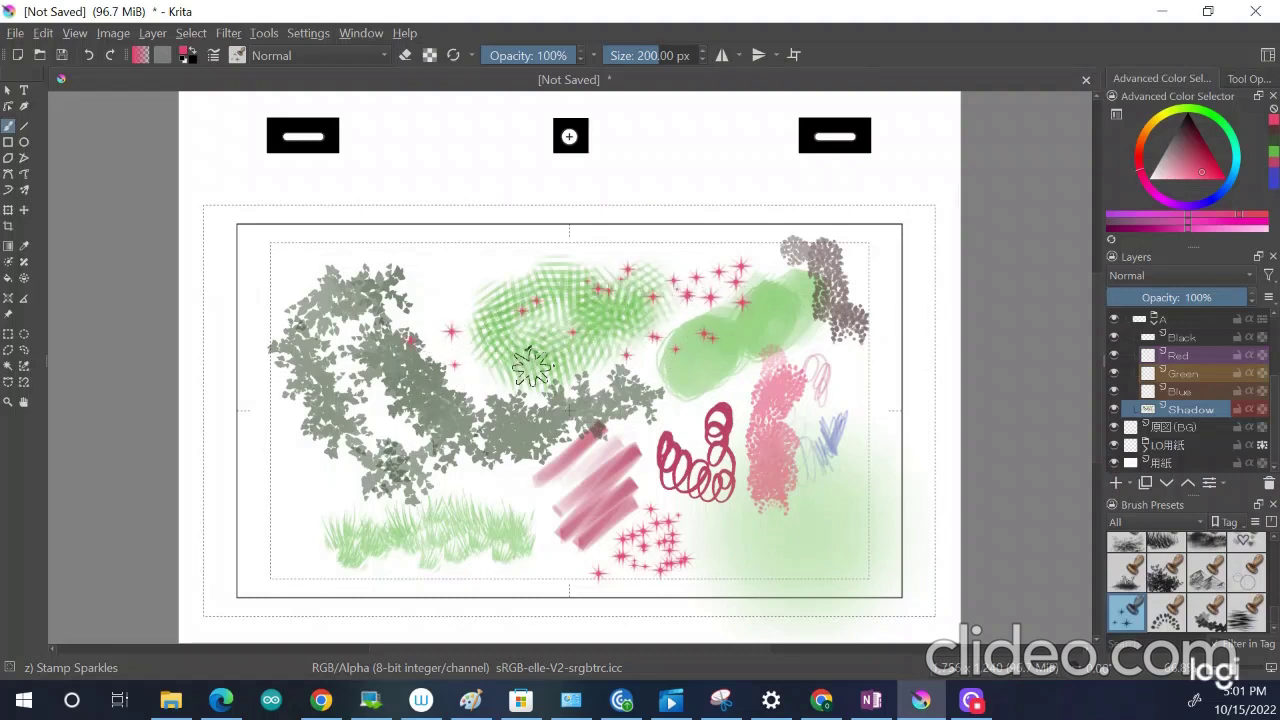
pyautogui.scroll(5, 1276, 600)
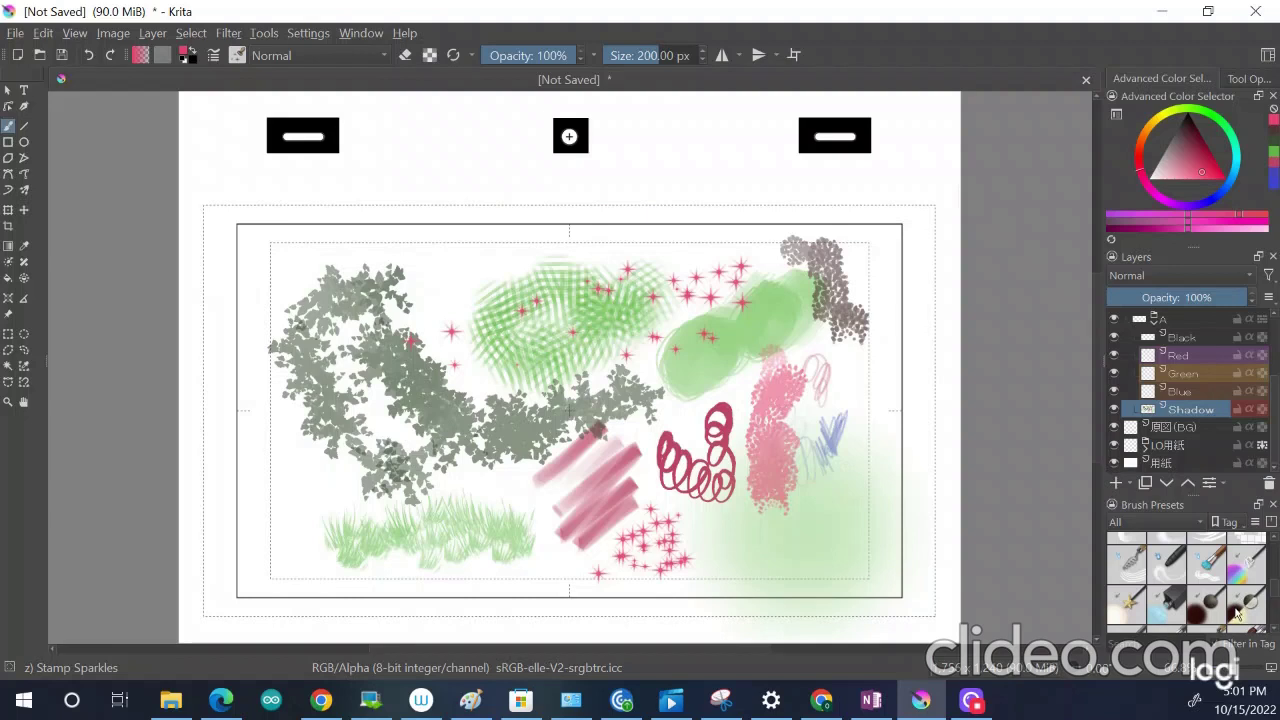
pyautogui.moveTo(1237, 614)
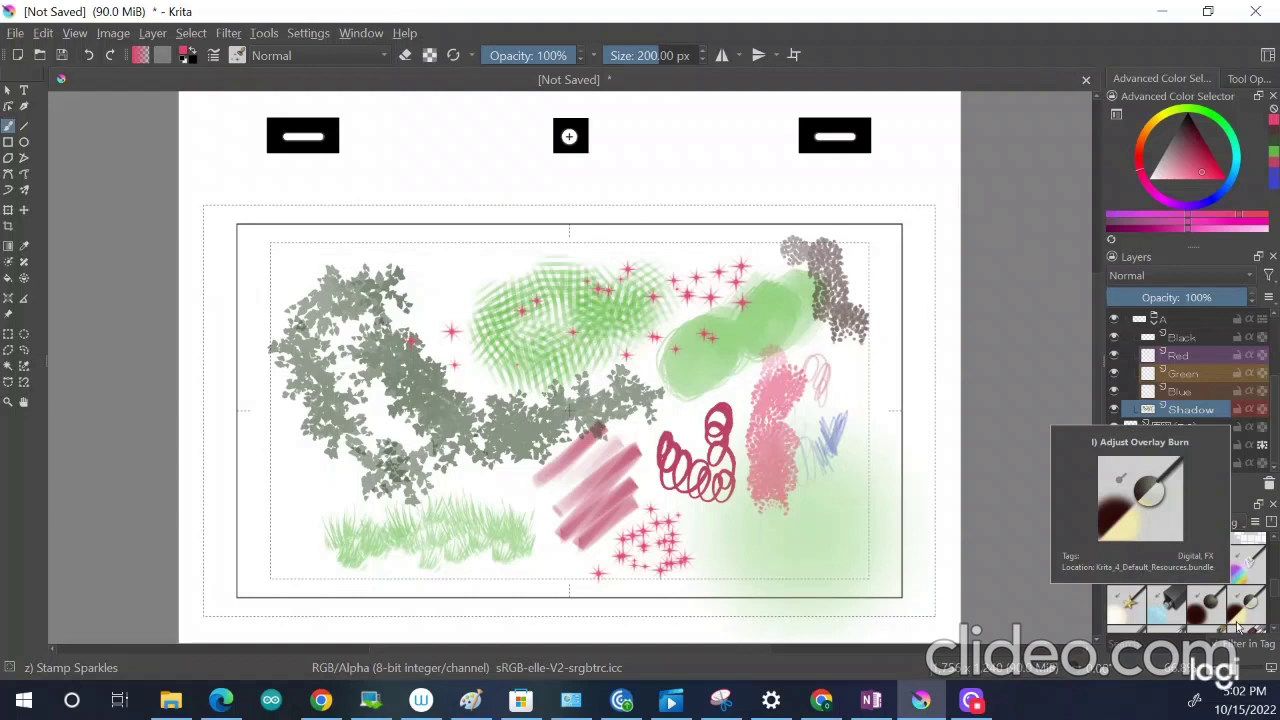
pyautogui.scroll(-1, 1239, 628)
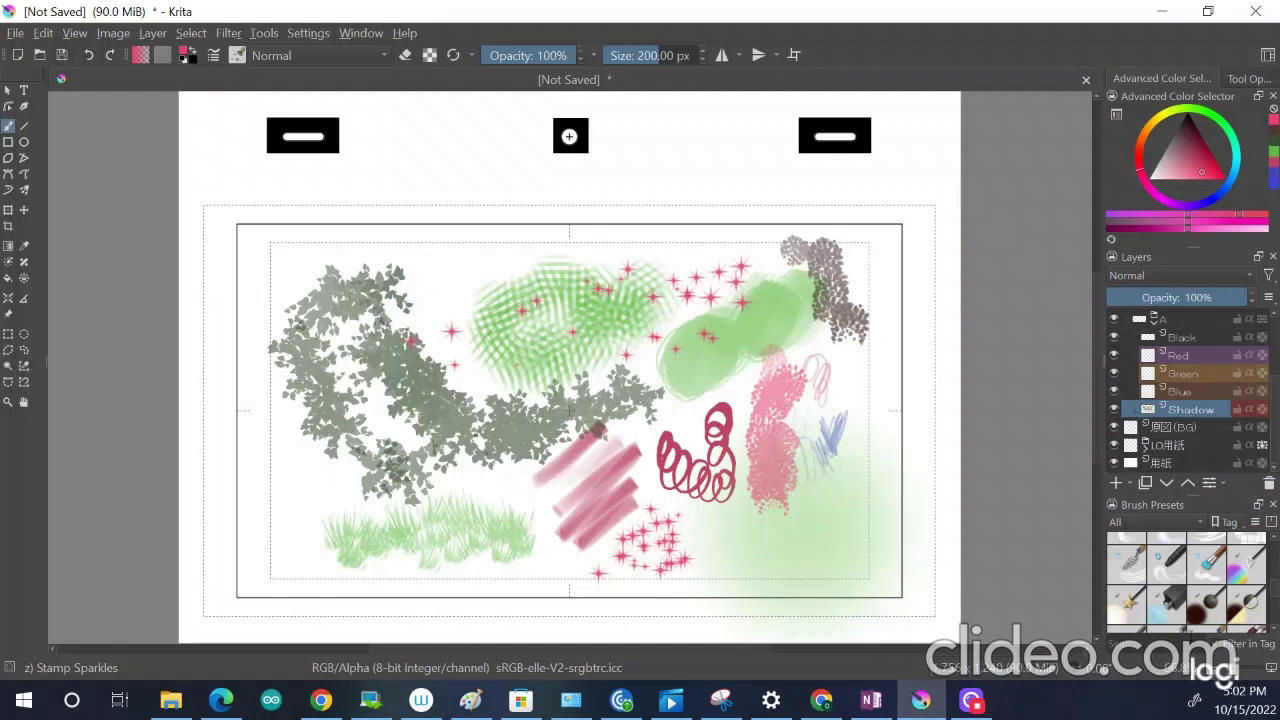
pyautogui.moveTo(1275, 594); pyautogui.dragTo(1275, 558)
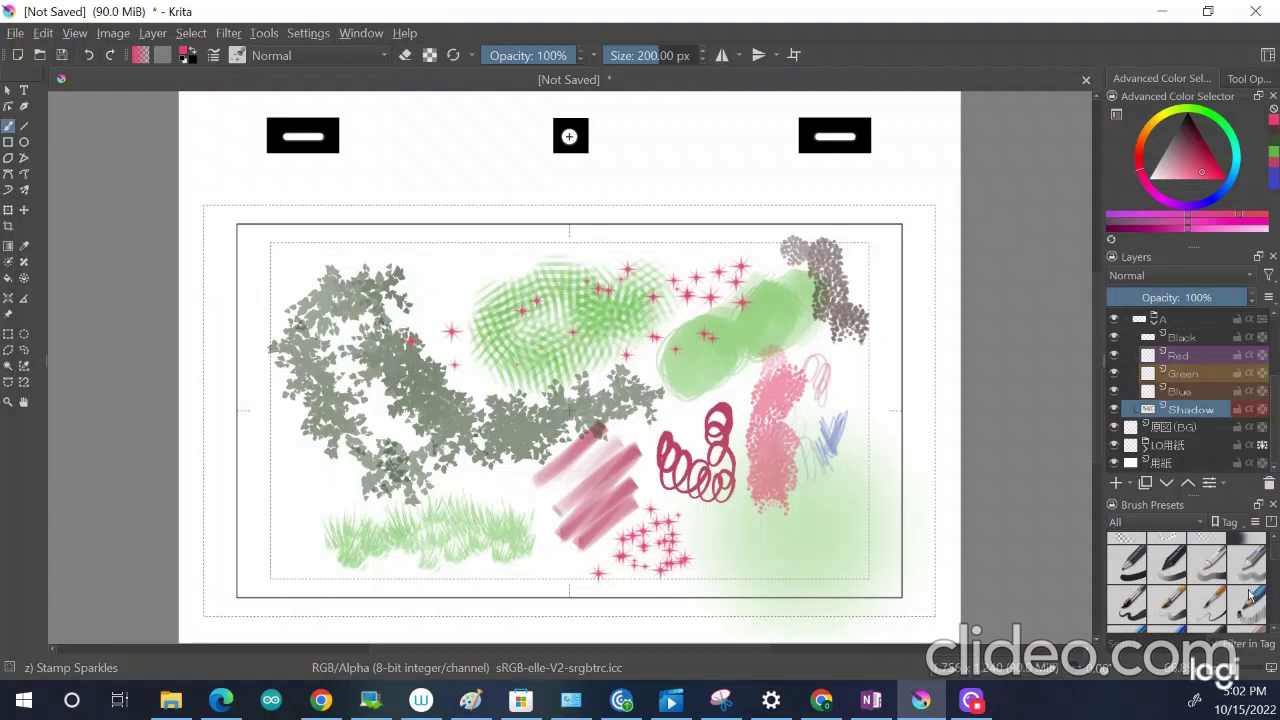
pyautogui.moveTo(1275, 594); pyautogui.dragTo(1274, 576)
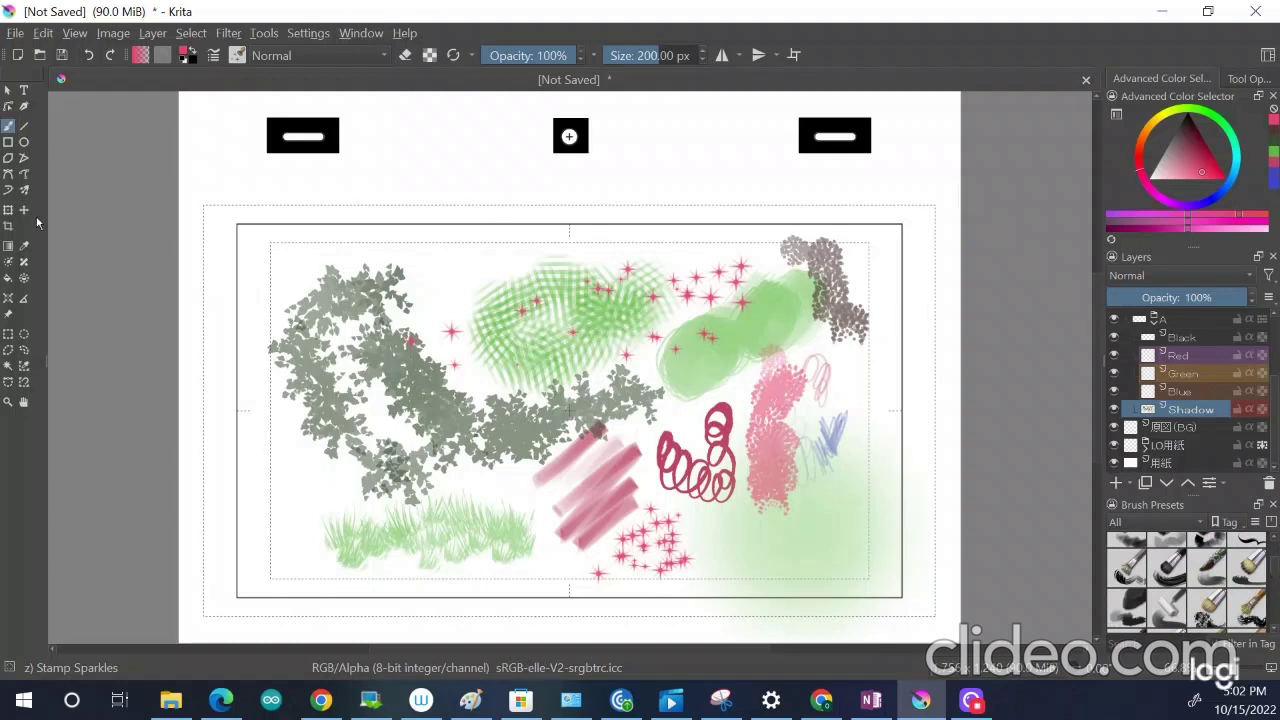
# Step: Return to the Freehand Brush and paint a sparkle trail reaching past the canvas edges
pyautogui.click(8, 142)
pyautogui.click(25, 158)
pyautogui.click(25, 190)
pyautogui.moveTo(225, 208)
pyautogui.mouseDown()
pyautogui.moveTo(307, 308)
pyautogui.moveTo(405, 280)
pyautogui.mouseUp()
# Step: Switch from Rectangular to the Elliptical Selection tool
pyautogui.click(8, 336)
pyautogui.click(24, 334)
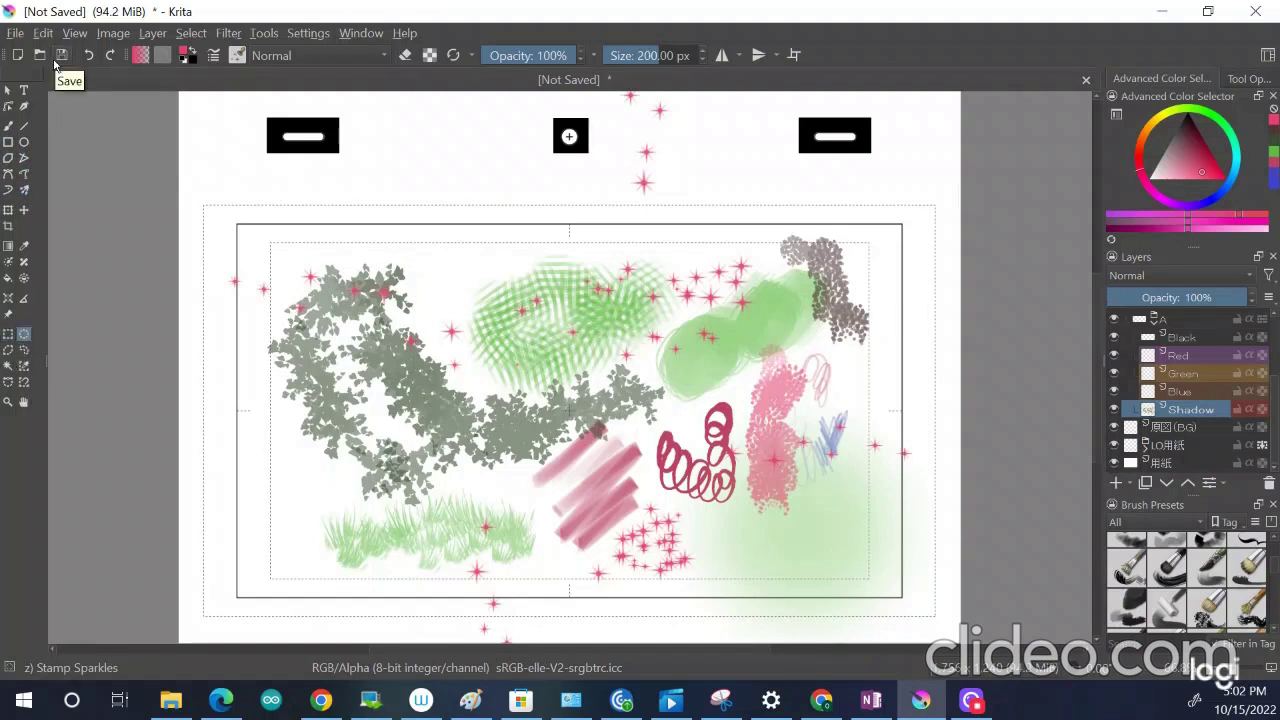
pyautogui.moveTo(1238, 336)
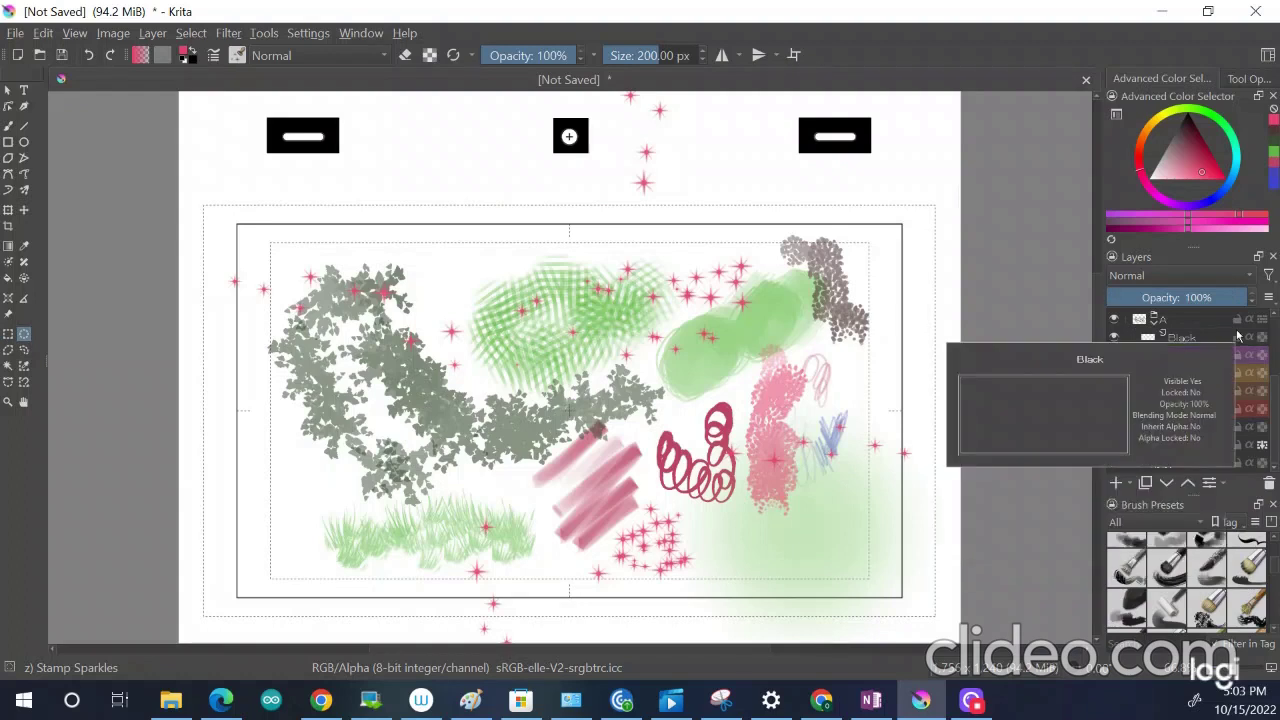